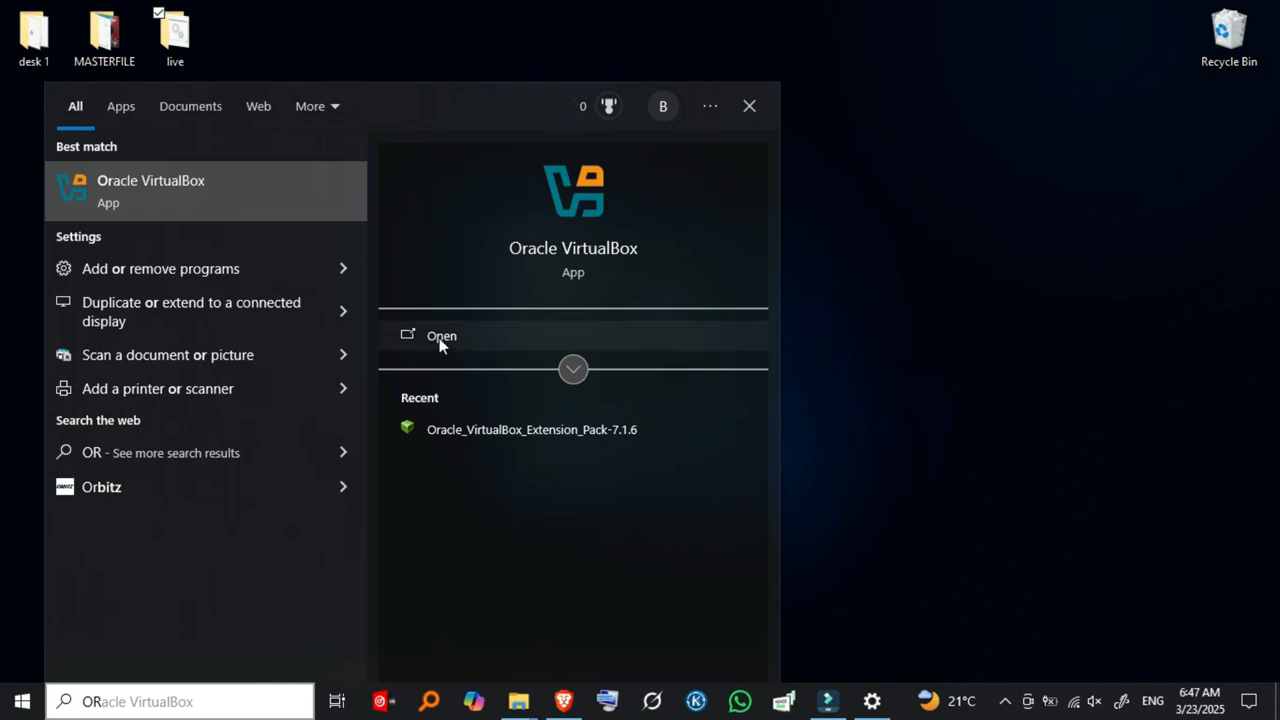
Step: Launch Oracle VirtualBox from its expanded Start menu search result
click(572, 369)
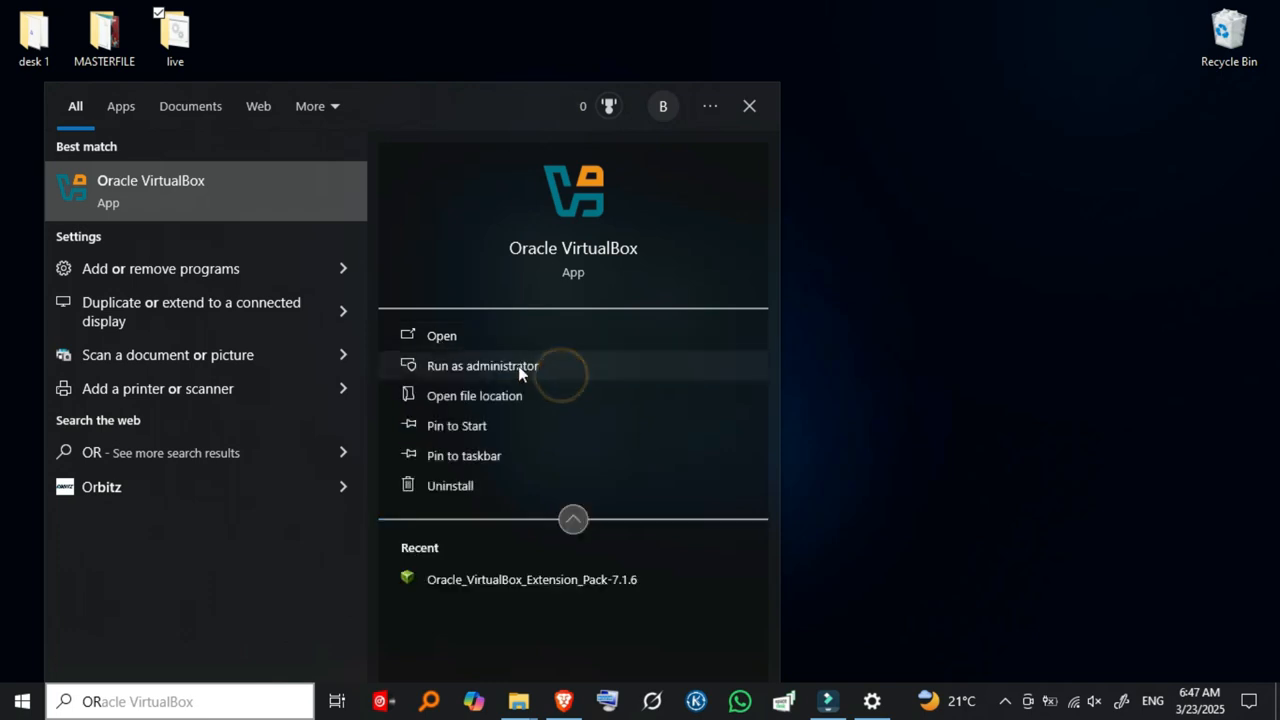
click(462, 341)
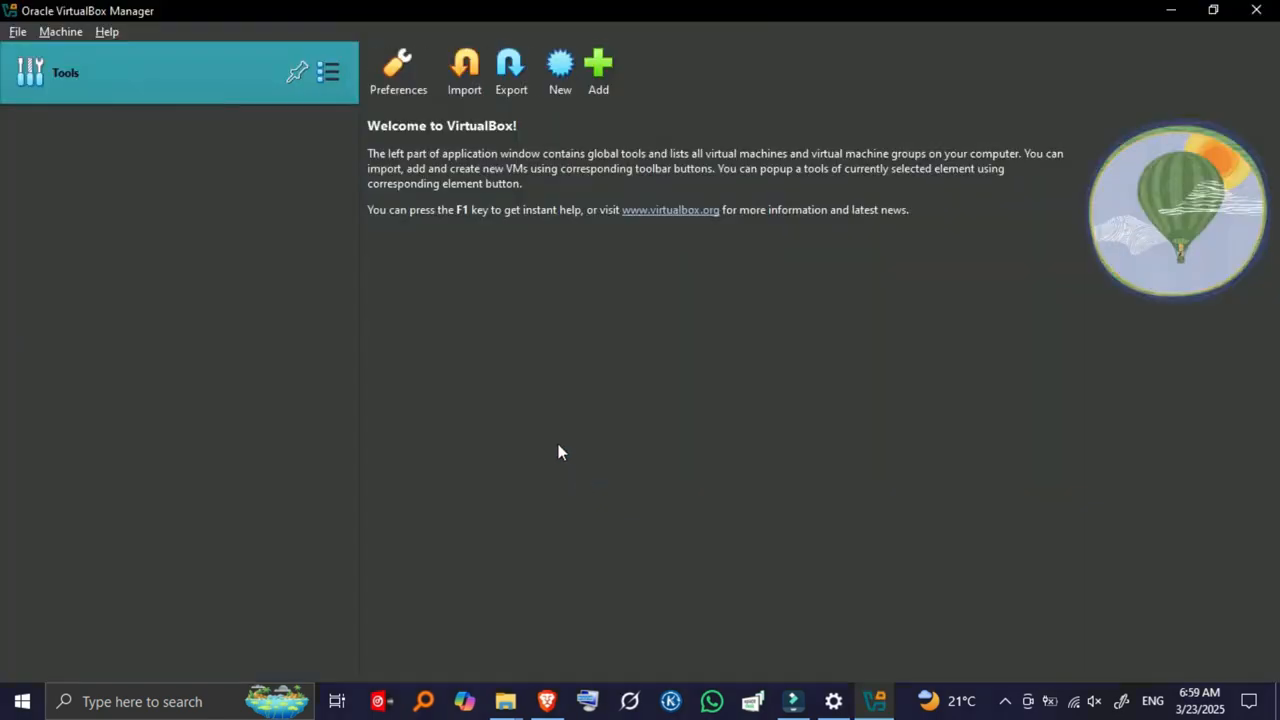
Step: Create a new machine named WINDOWS 10, type Microsoft Windows, version Windows 10 (64-bit)
click(559, 63)
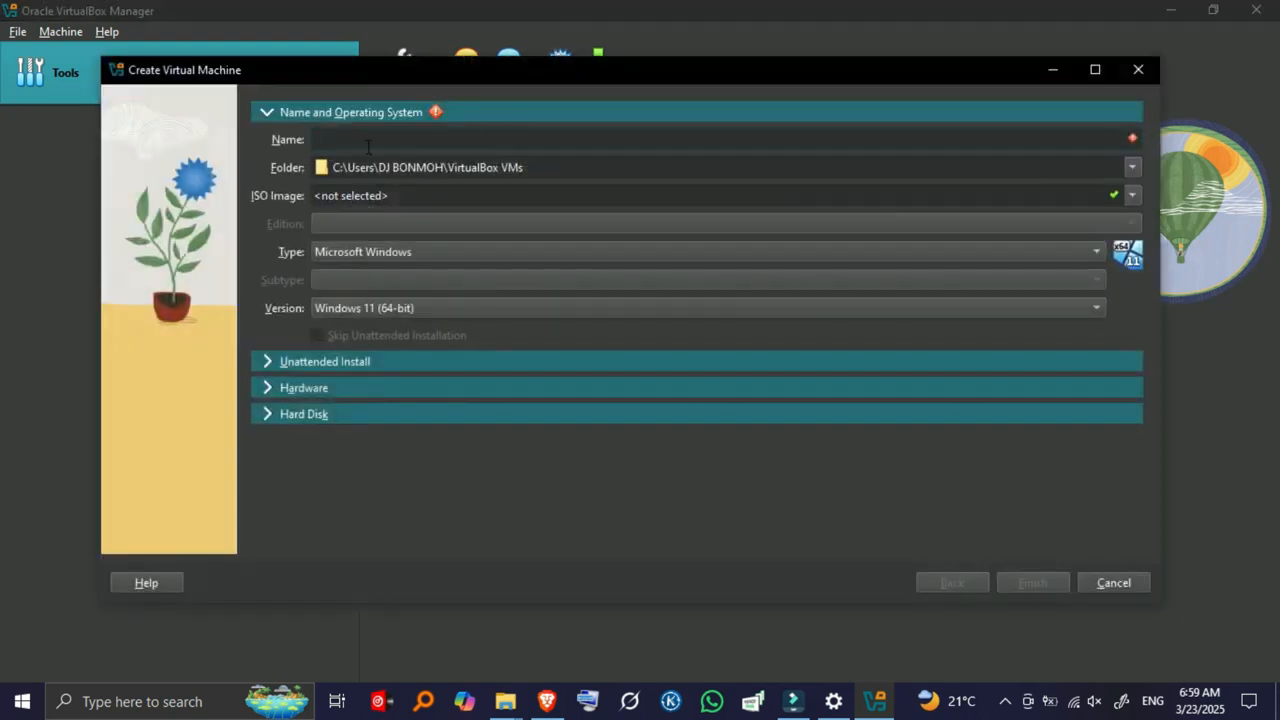
text(WINDO)
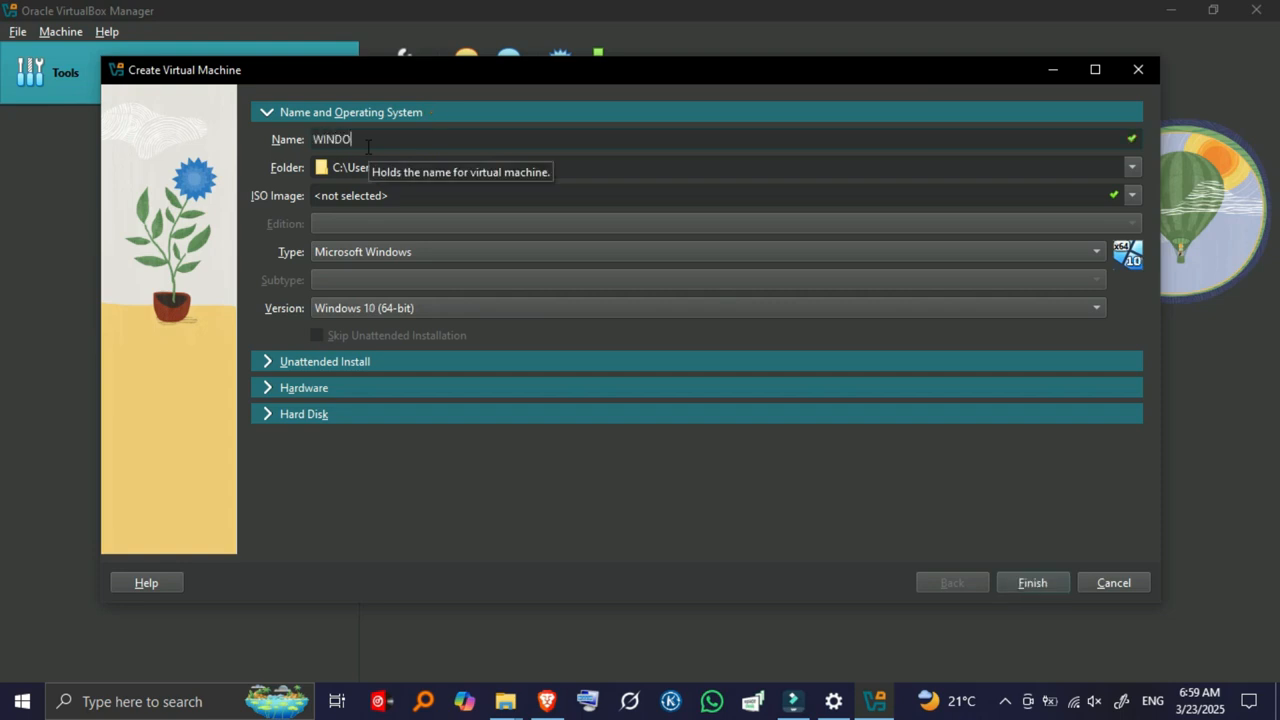
text(WS 10)
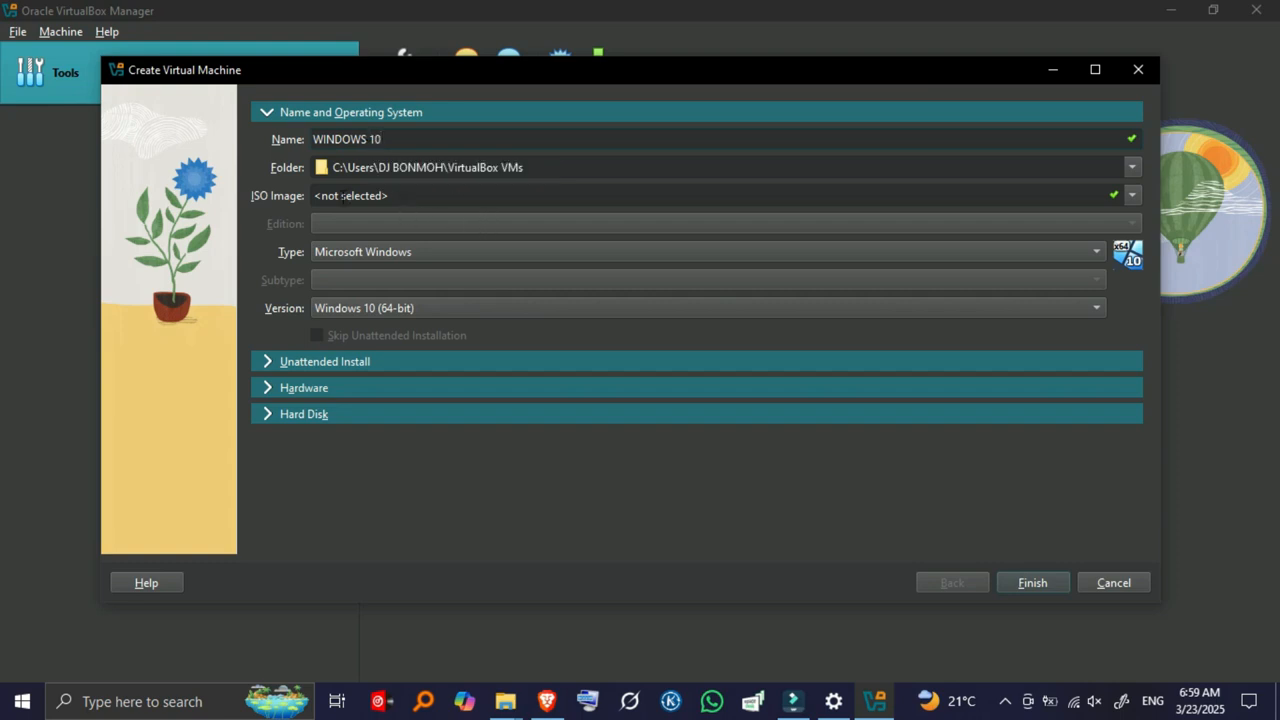
click(383, 255)
click(383, 256)
click(387, 305)
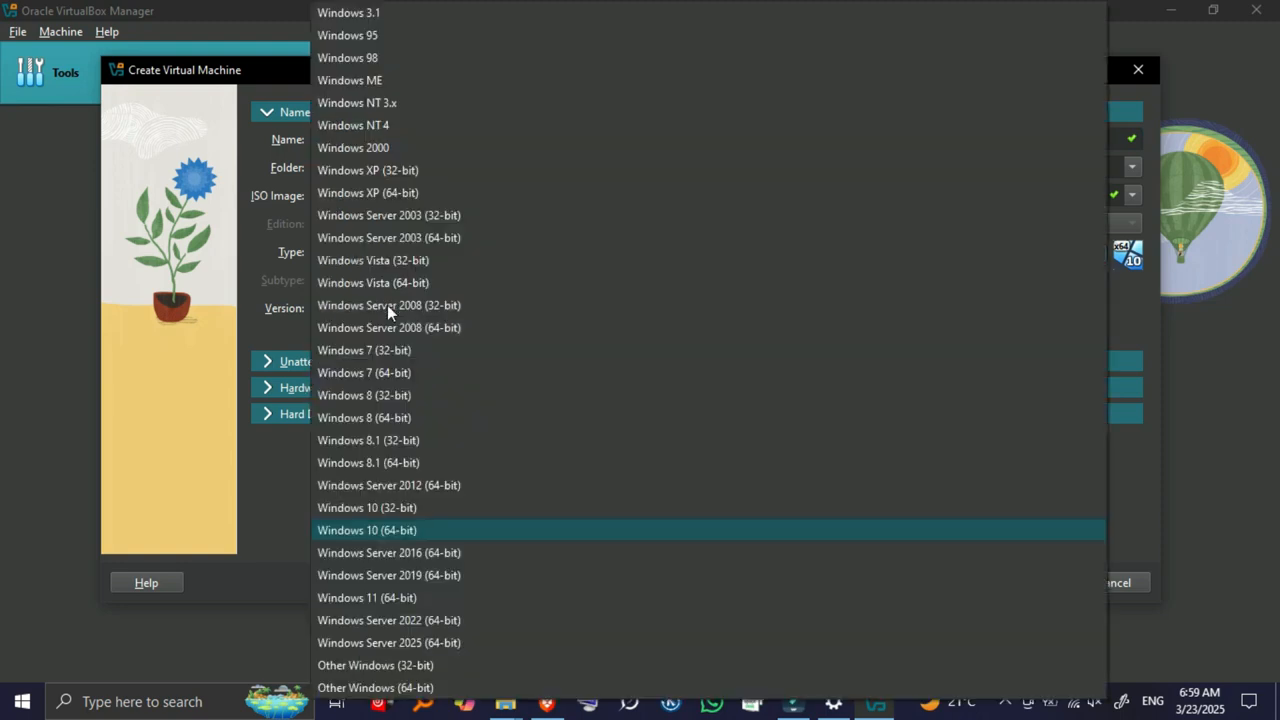
click(392, 528)
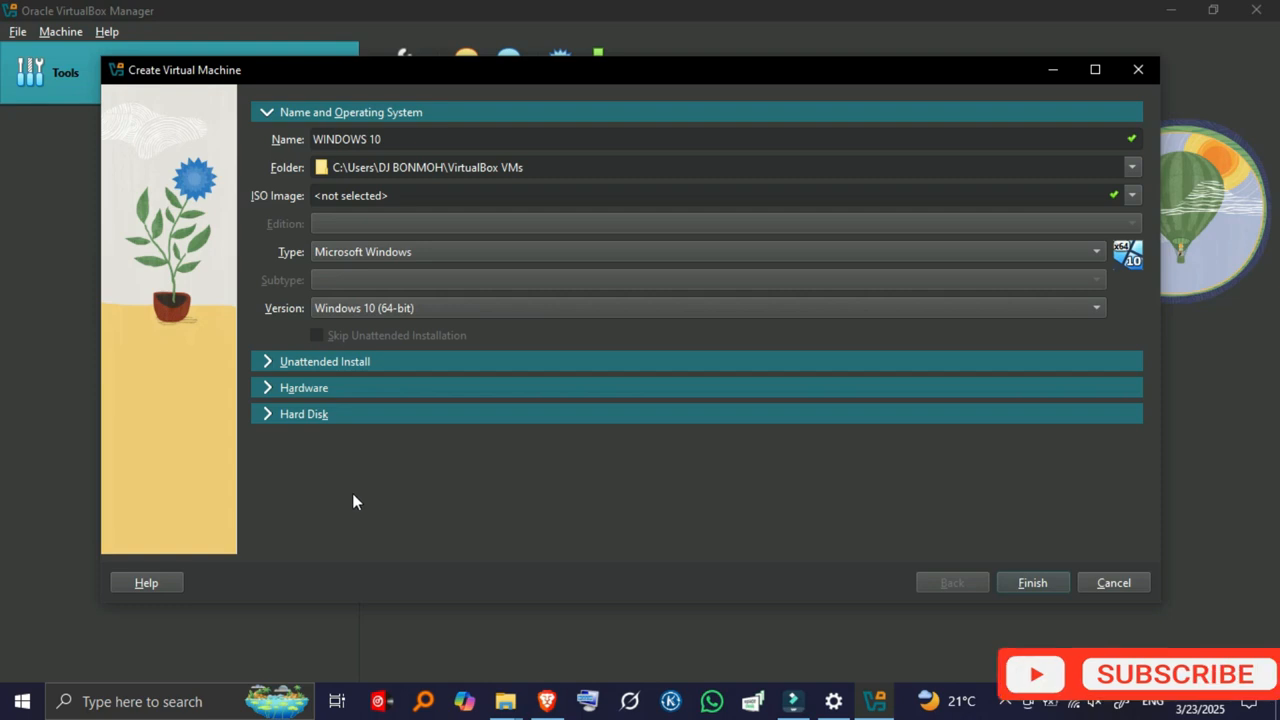
Step: Allocate 4024 MB base memory and 2 processors in the Hardware section
click(267, 388)
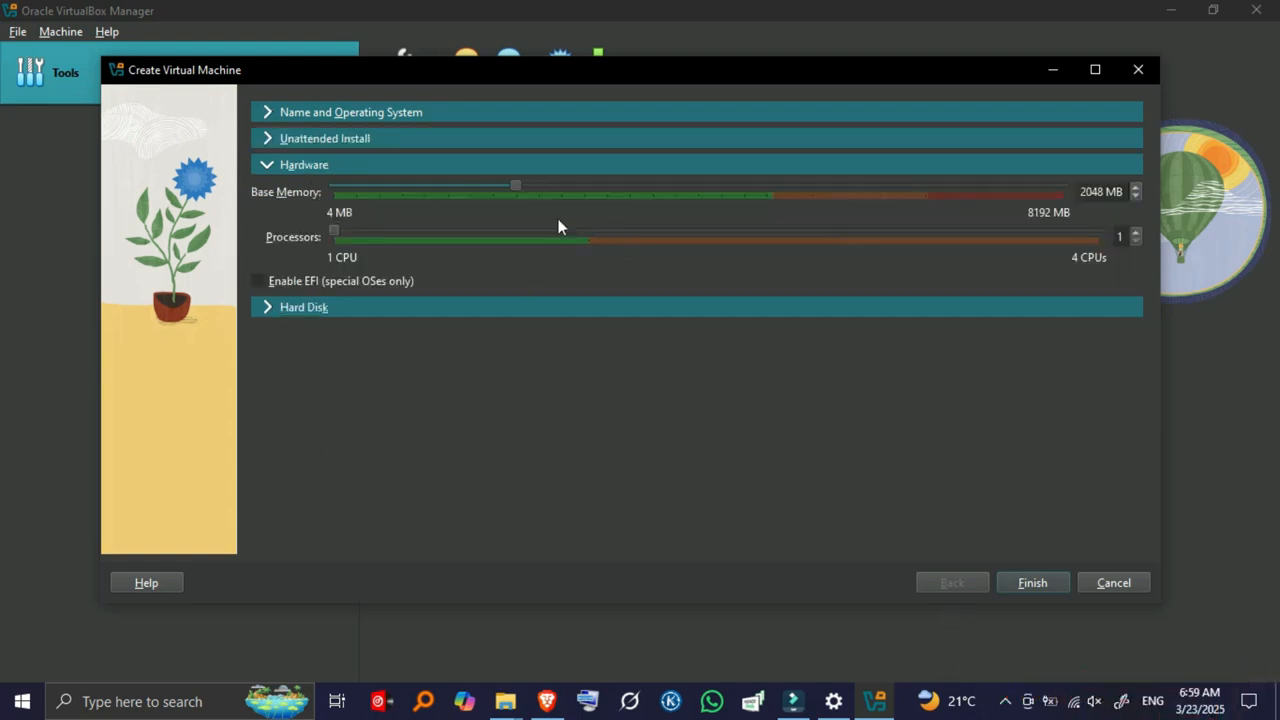
drag(510, 183, 691, 199)
drag(337, 233, 468, 254)
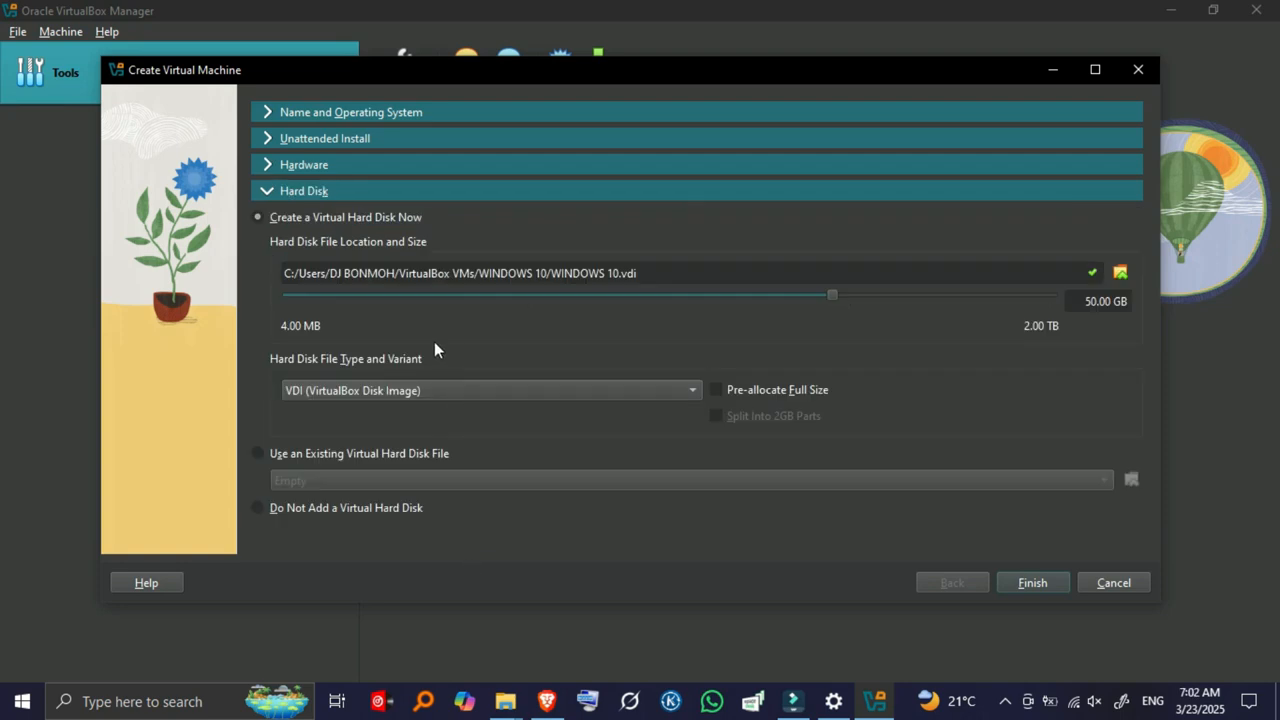
Step: Size the virtual hard disk to 50 GB, keep VDI format, and finish creating WINDOWS10
mouse_move(1107, 301)
mouse_down()
mouse_move(1083, 301)
mouse_move(1129, 301)
mouse_up()
drag(831, 295, 760, 298)
scroll(328, 393, down, 4)
scroll(328, 393, up, 4)
click(656, 390)
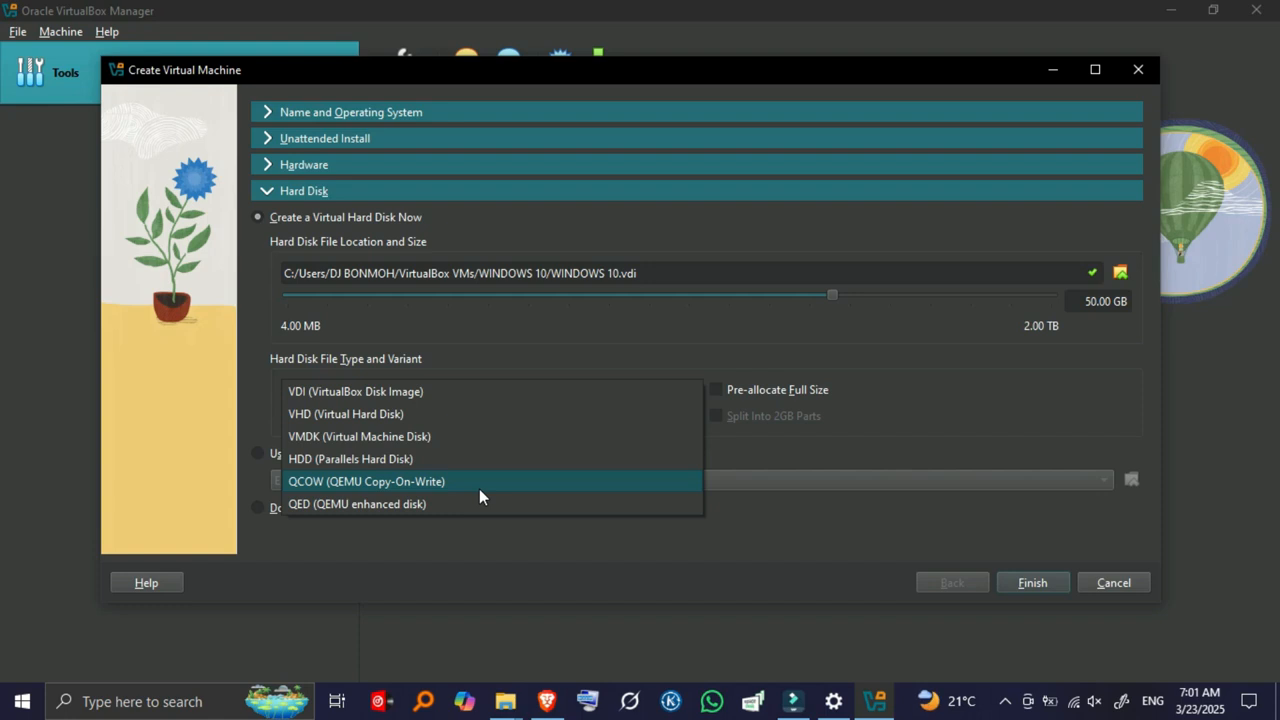
click(453, 392)
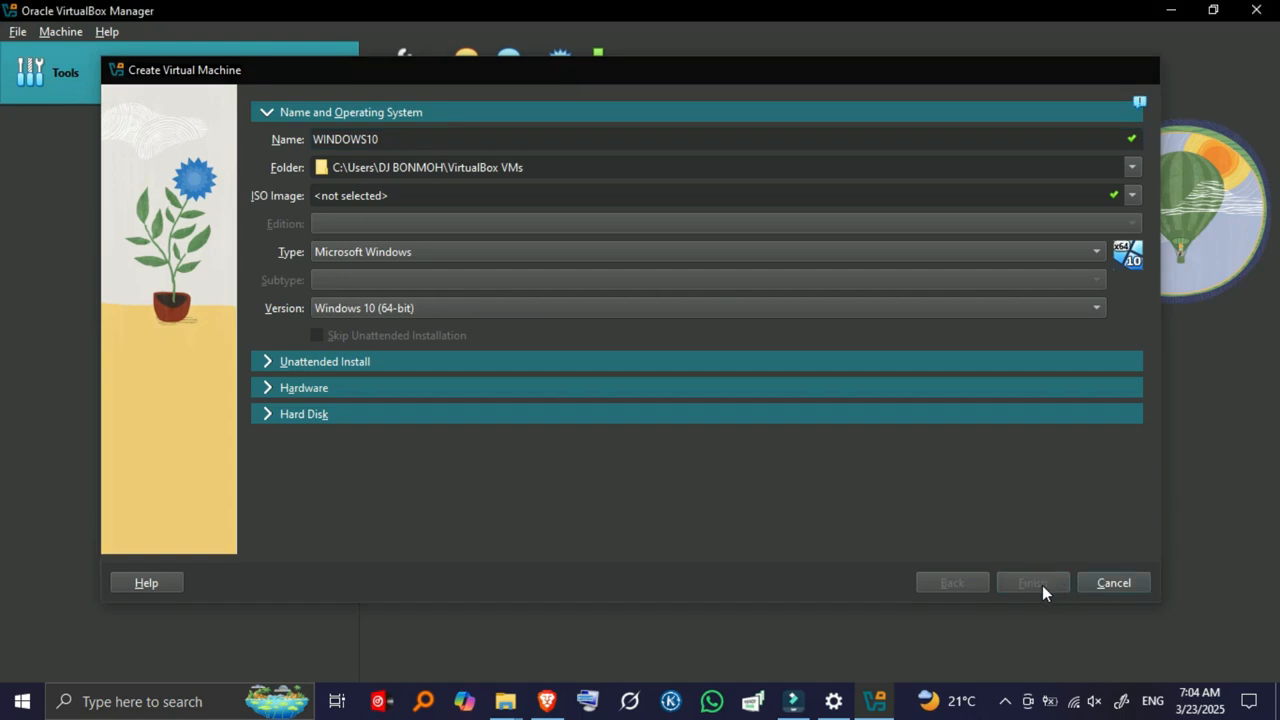
click(1042, 585)
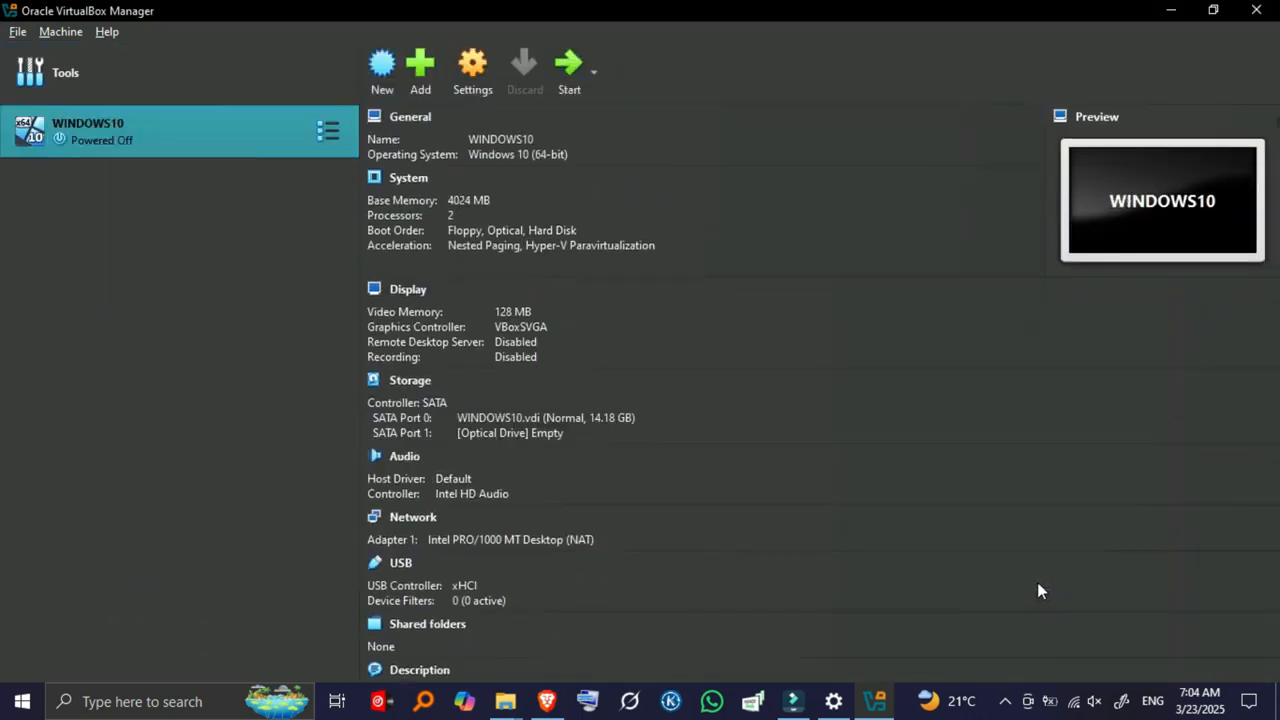
Step: In WINDOWS10's Storage settings, add an optical drive attachment at the empty optical slot
scroll(590, 530, down, 1)
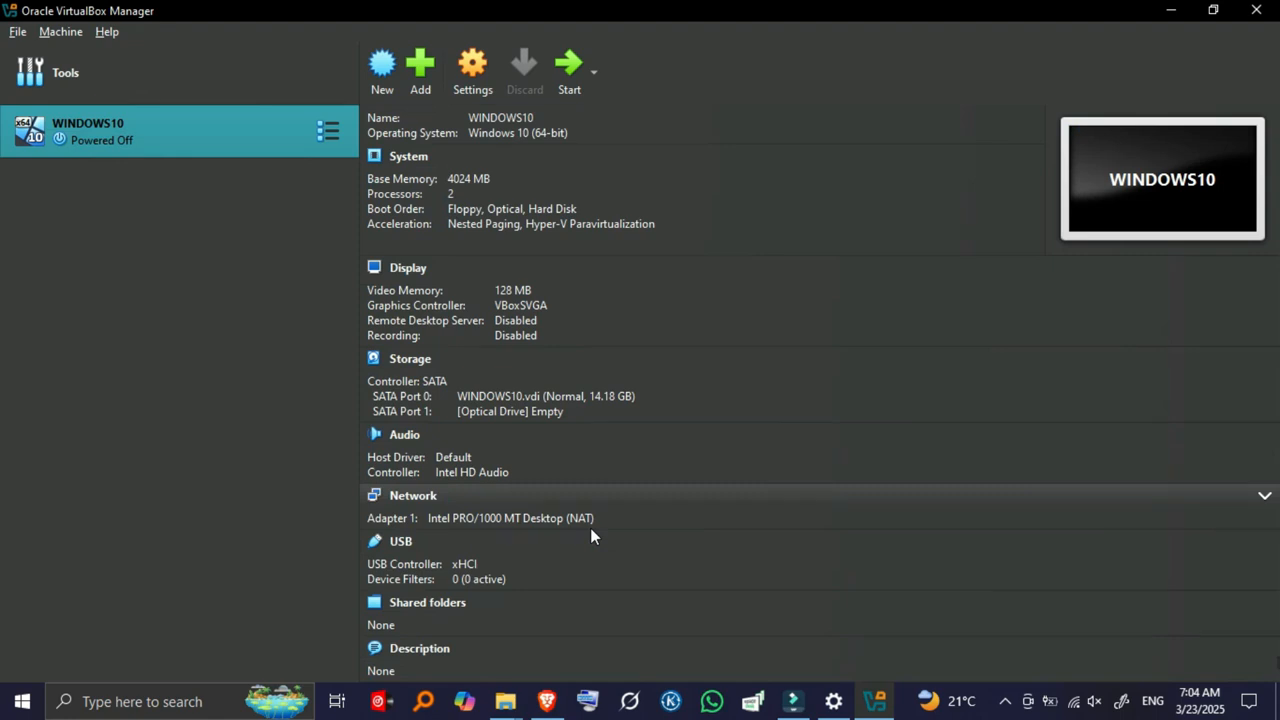
click(479, 73)
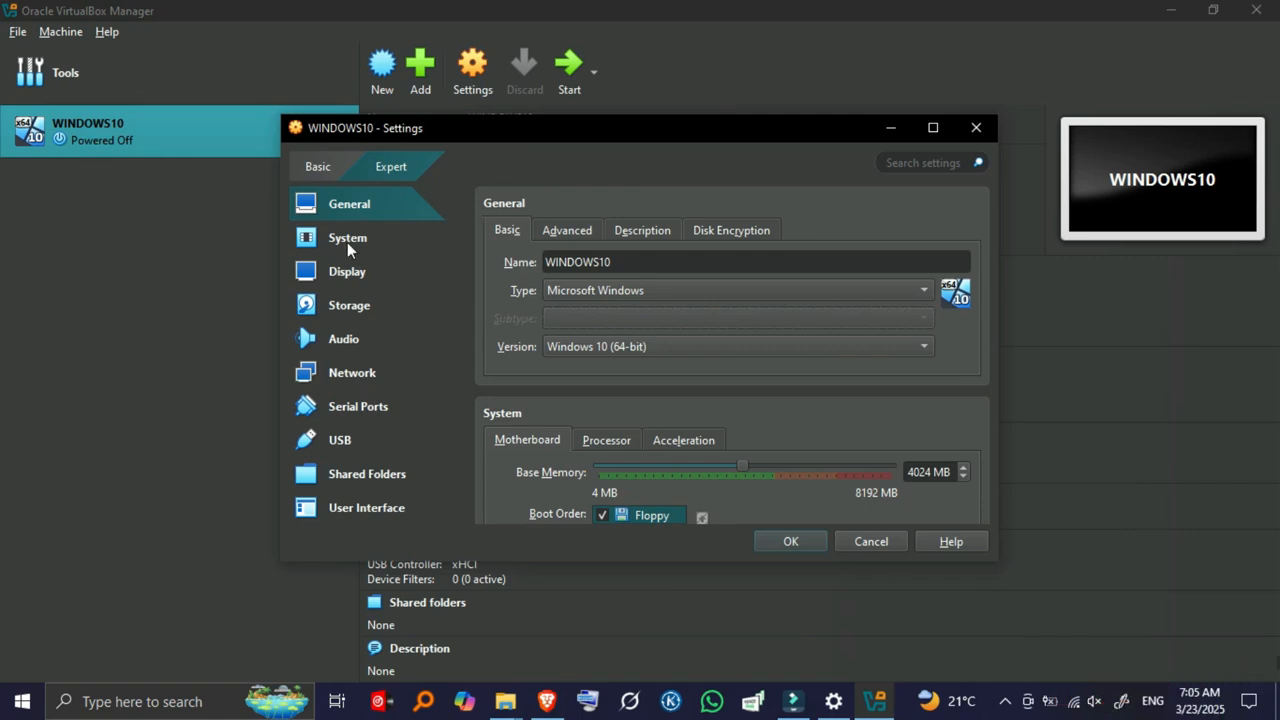
click(350, 305)
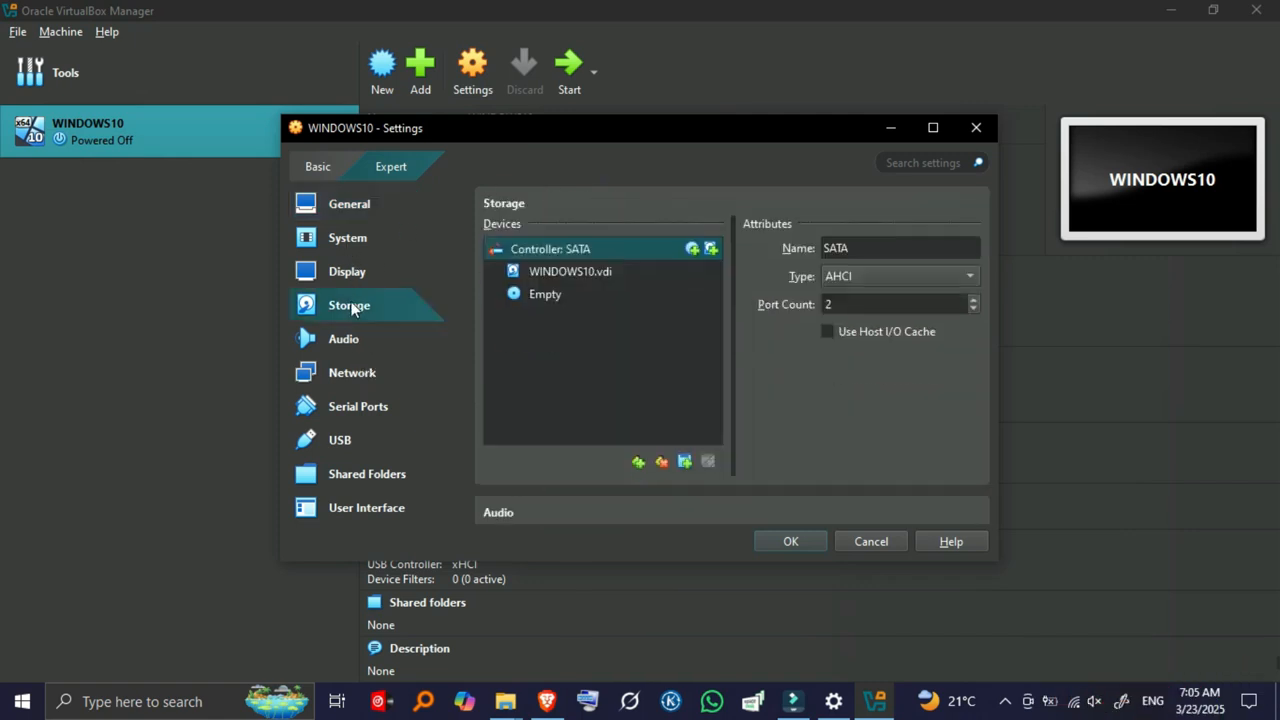
click(545, 294)
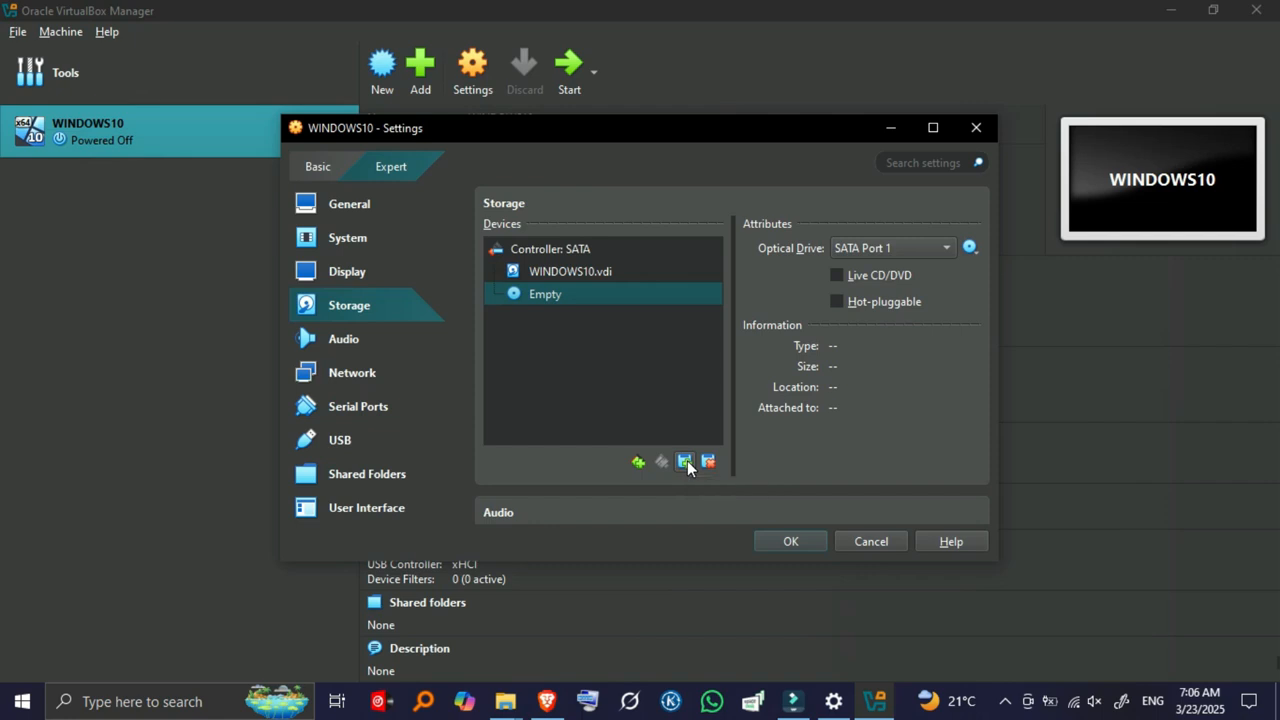
click(685, 462)
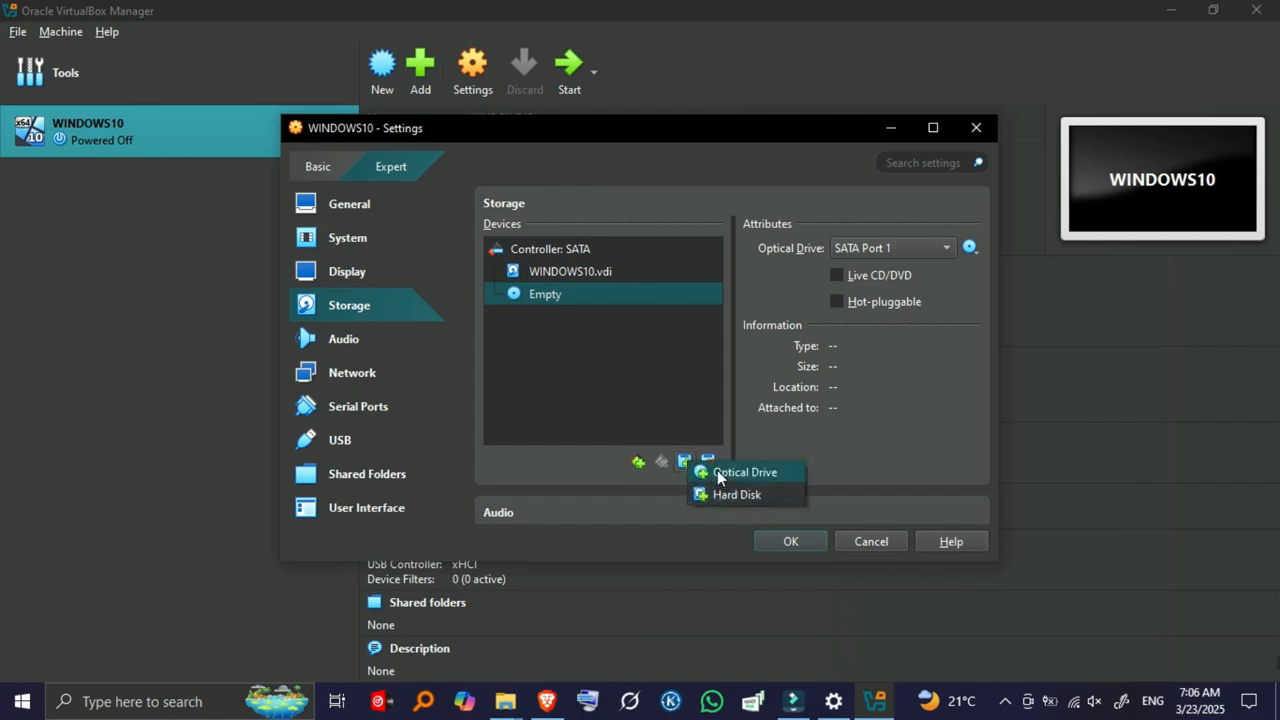
click(717, 472)
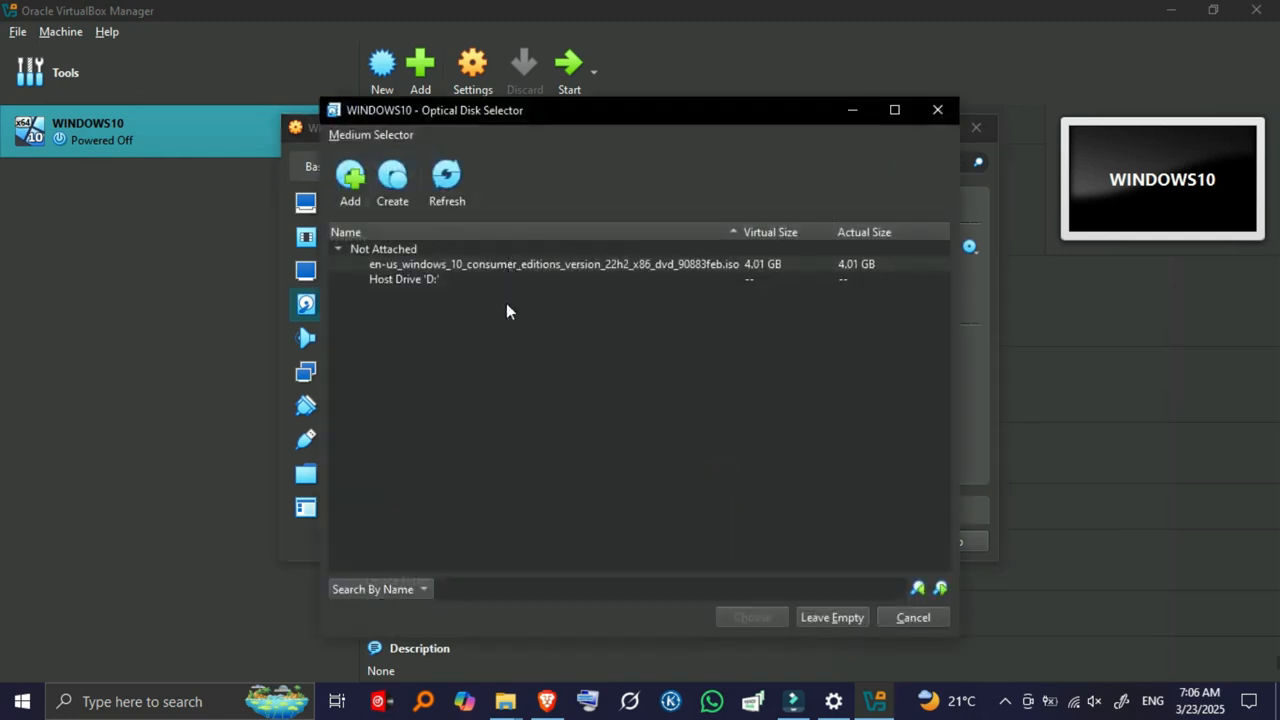
Step: Attach the Windows 10 22h2 ISO from the Desktop and save the storage settings
click(362, 250)
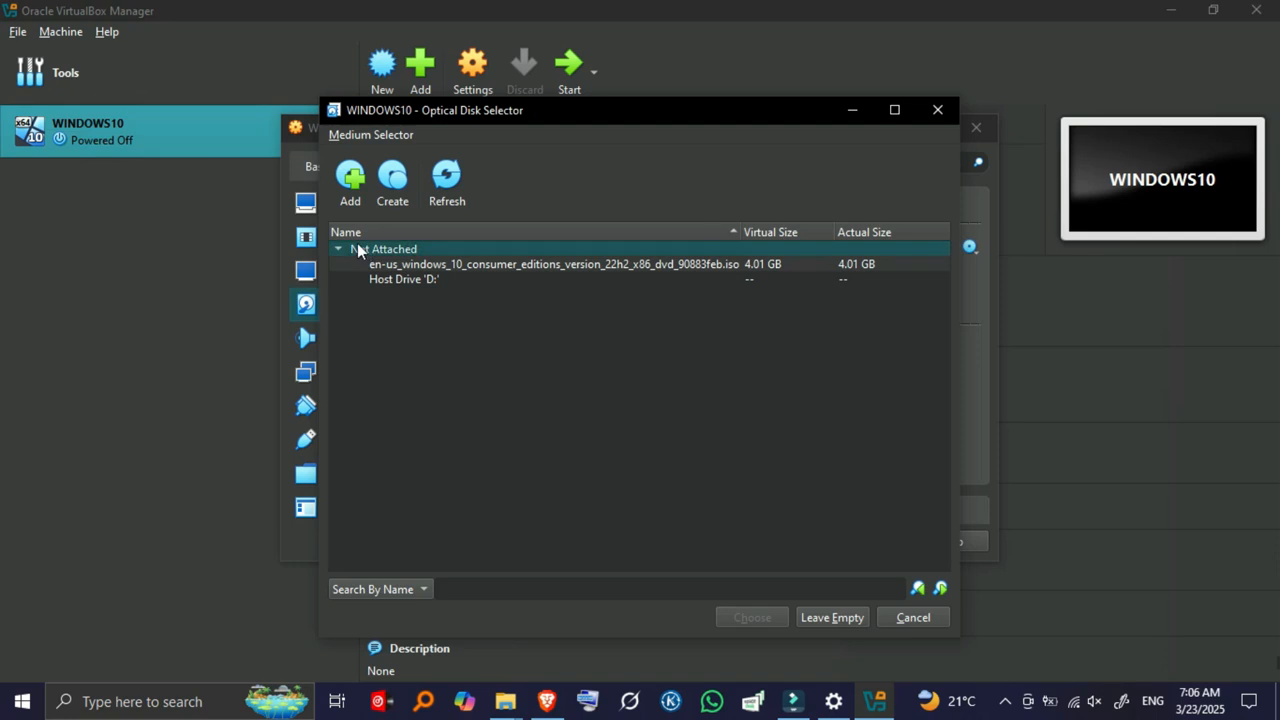
click(350, 182)
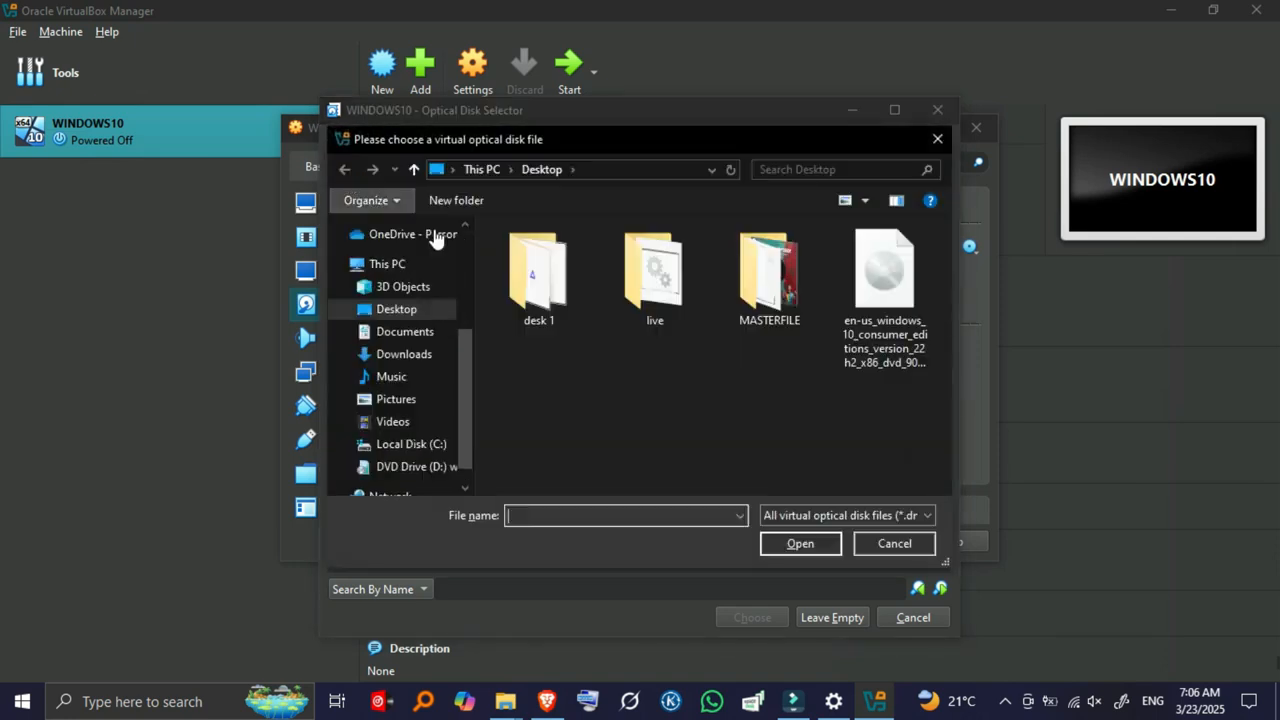
click(884, 290)
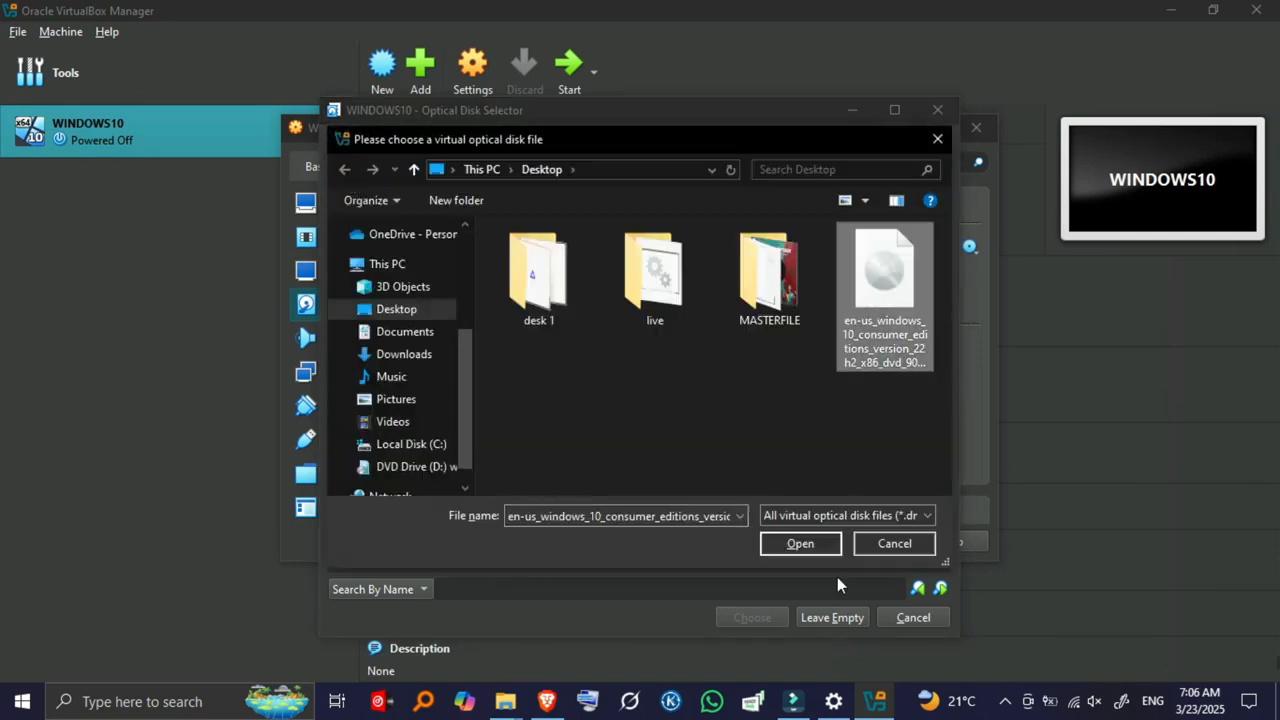
click(796, 545)
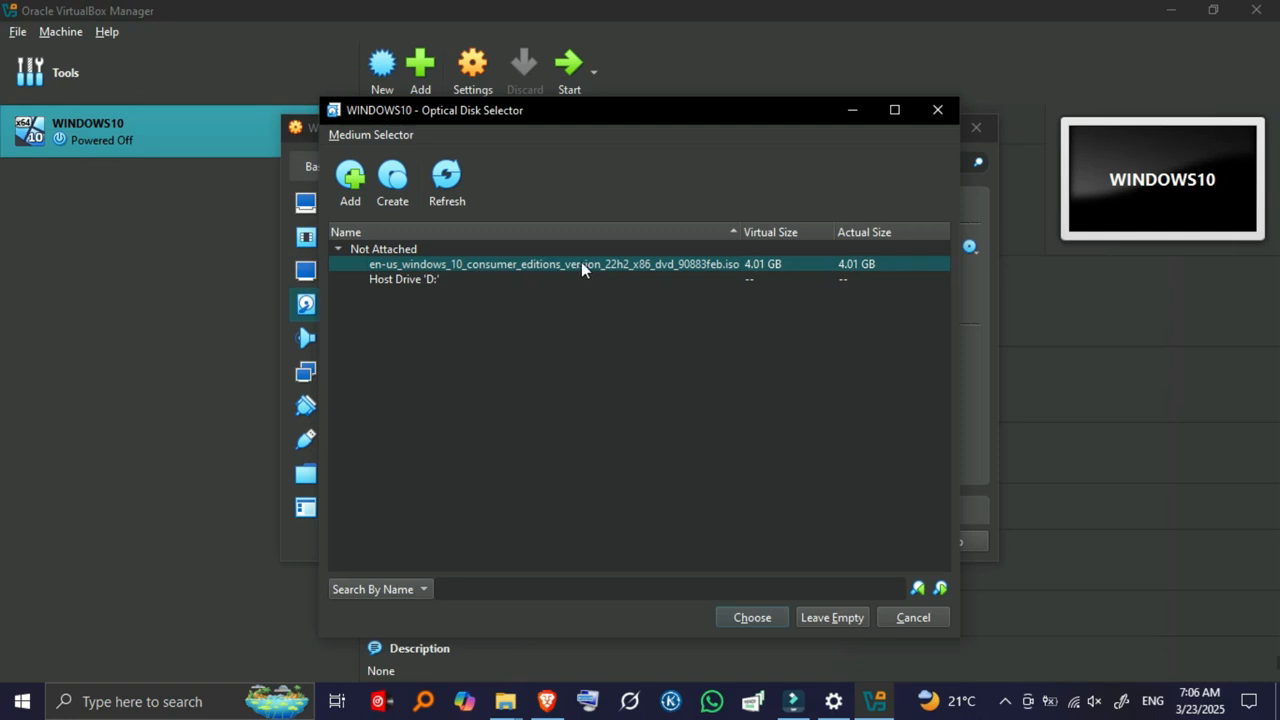
click(752, 617)
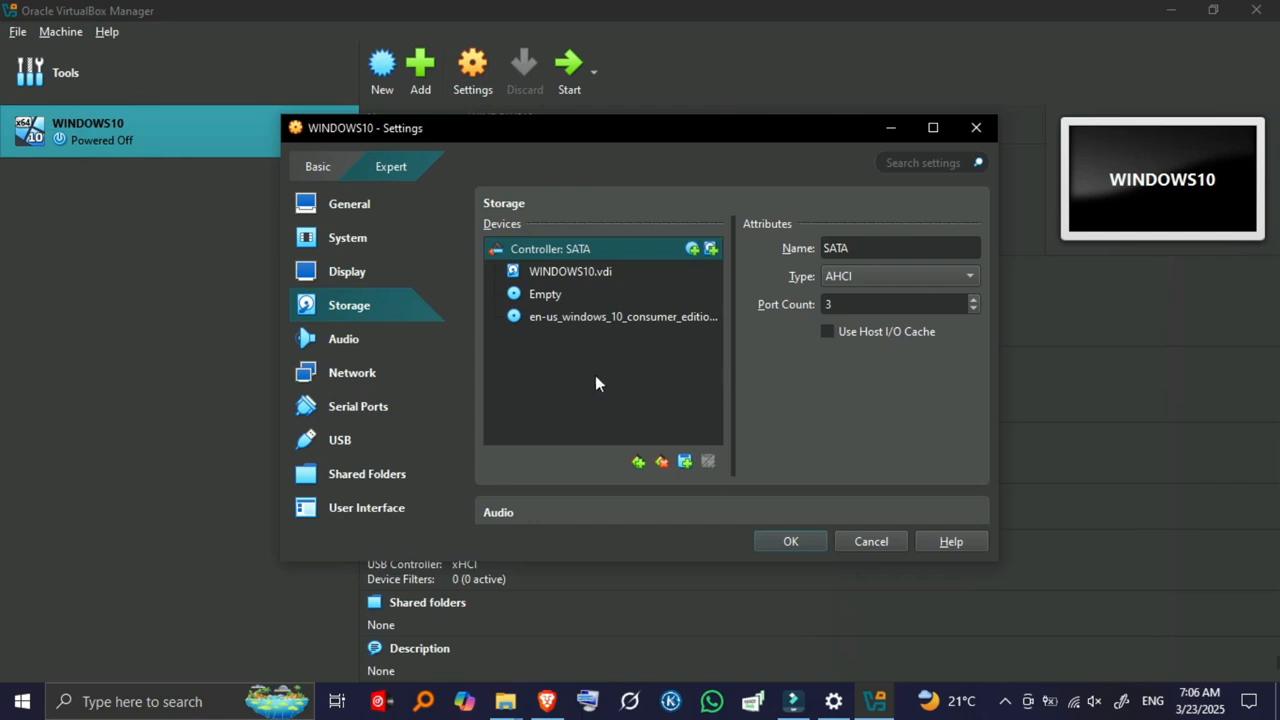
click(790, 541)
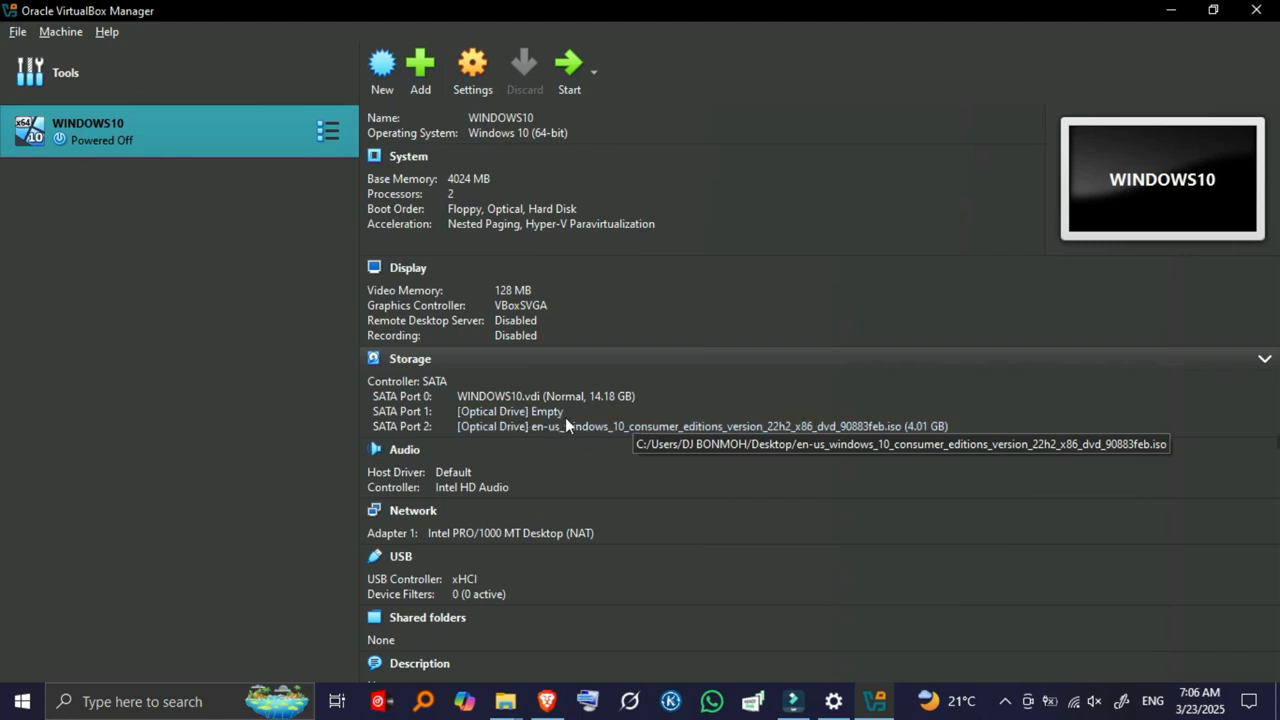
Step: Raise the WINDOWS10 processor count from 2 to 3 in System settings
scroll(550, 376, up, 2)
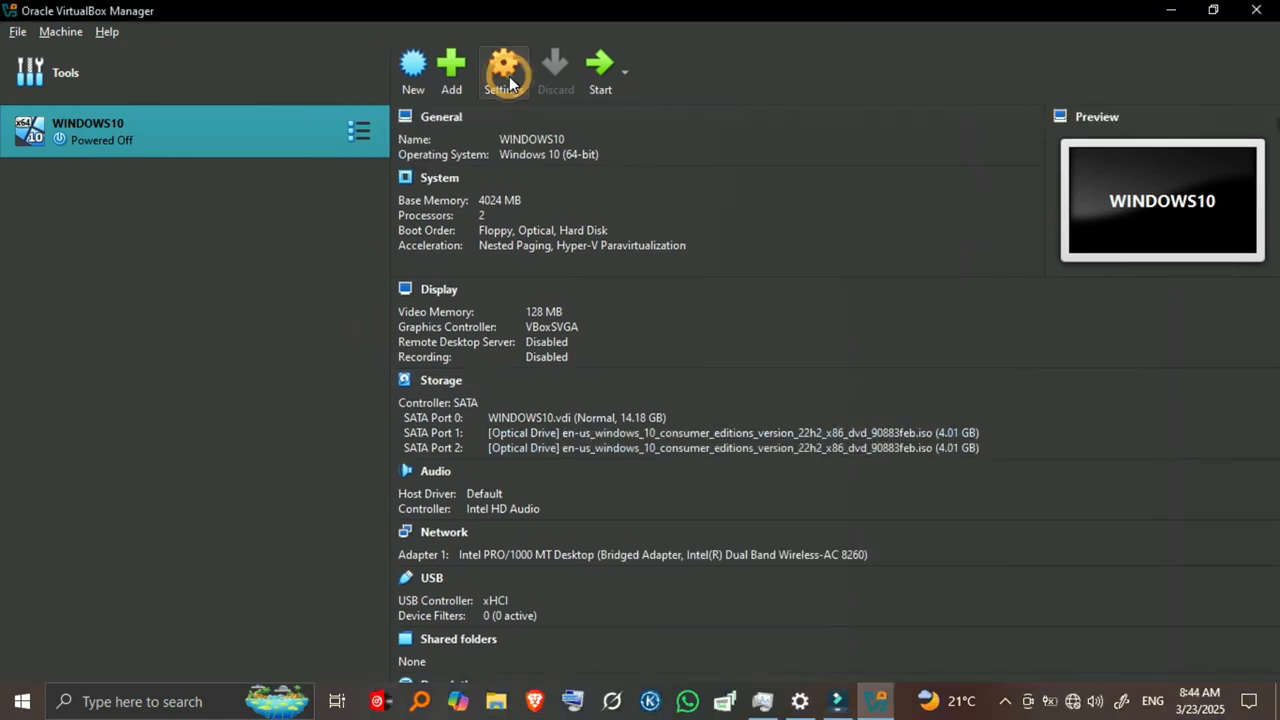
click(506, 70)
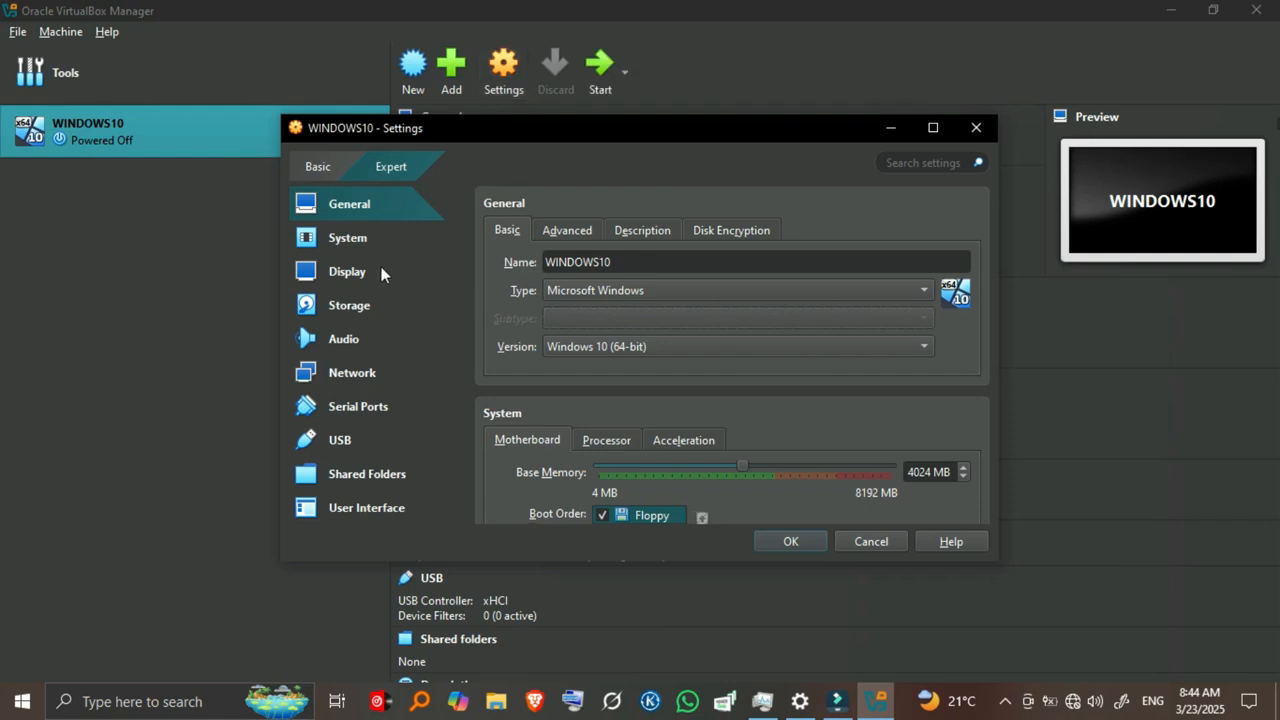
click(345, 240)
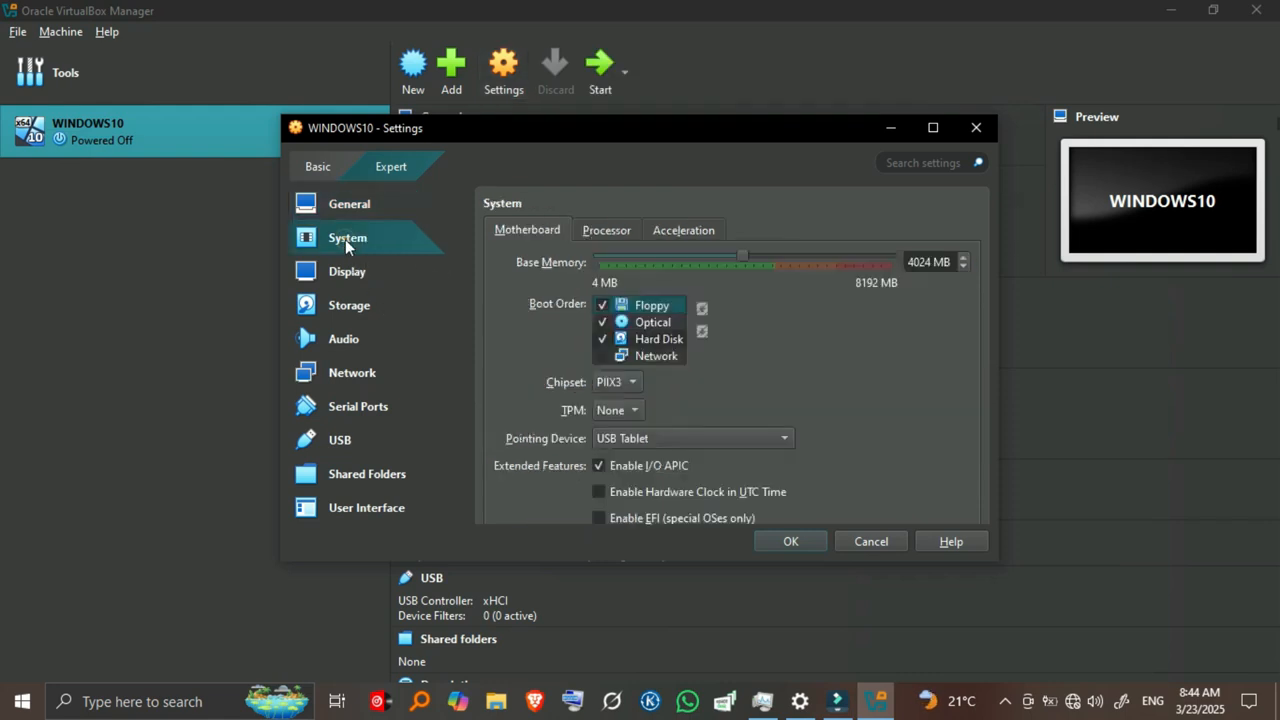
click(612, 232)
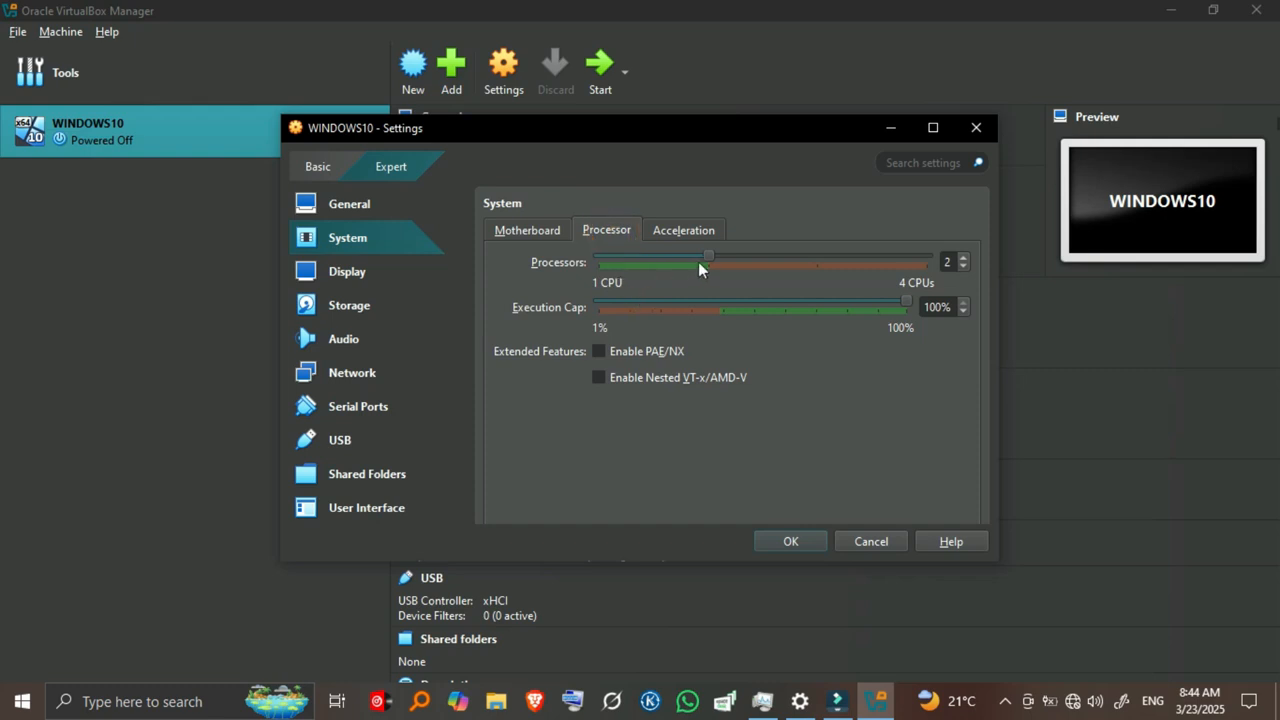
mouse_move(709, 256)
mouse_down()
mouse_move(874, 270)
mouse_move(713, 257)
mouse_up()
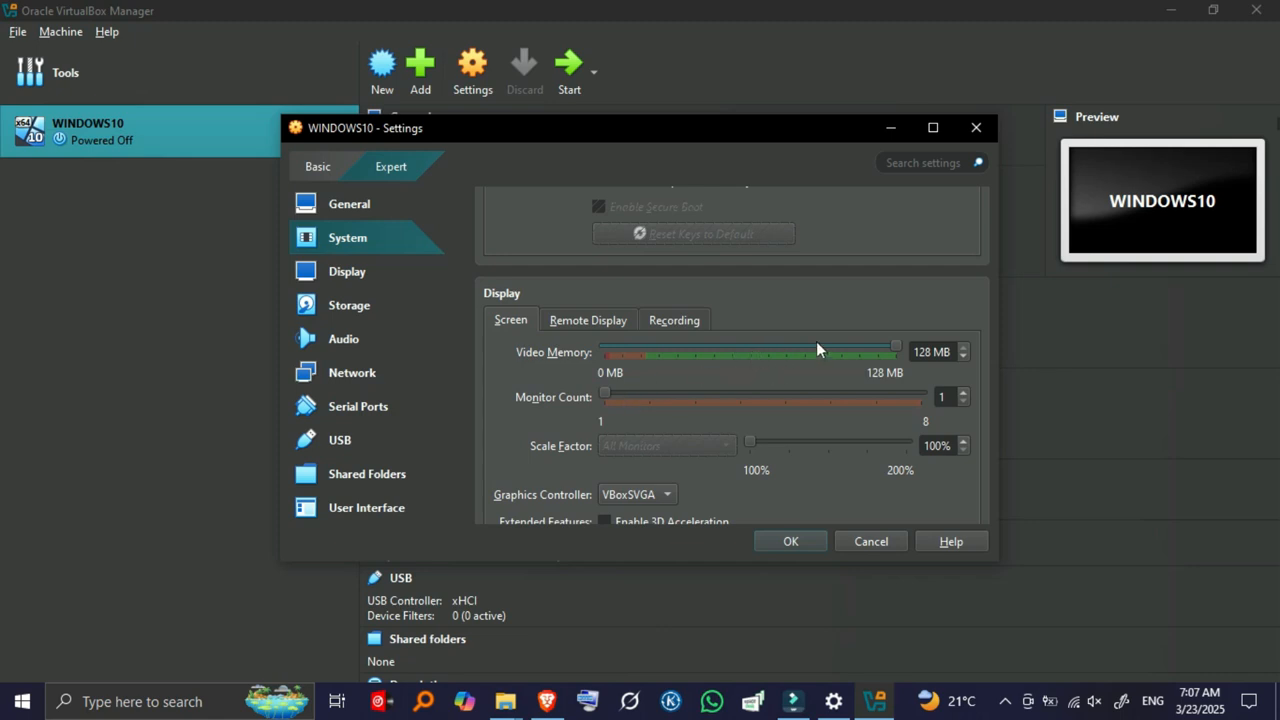
Step: Set the network adapter to Bridged Adapter with Promiscuous Mode Deny, and close settings
scroll(738, 392, down, 2)
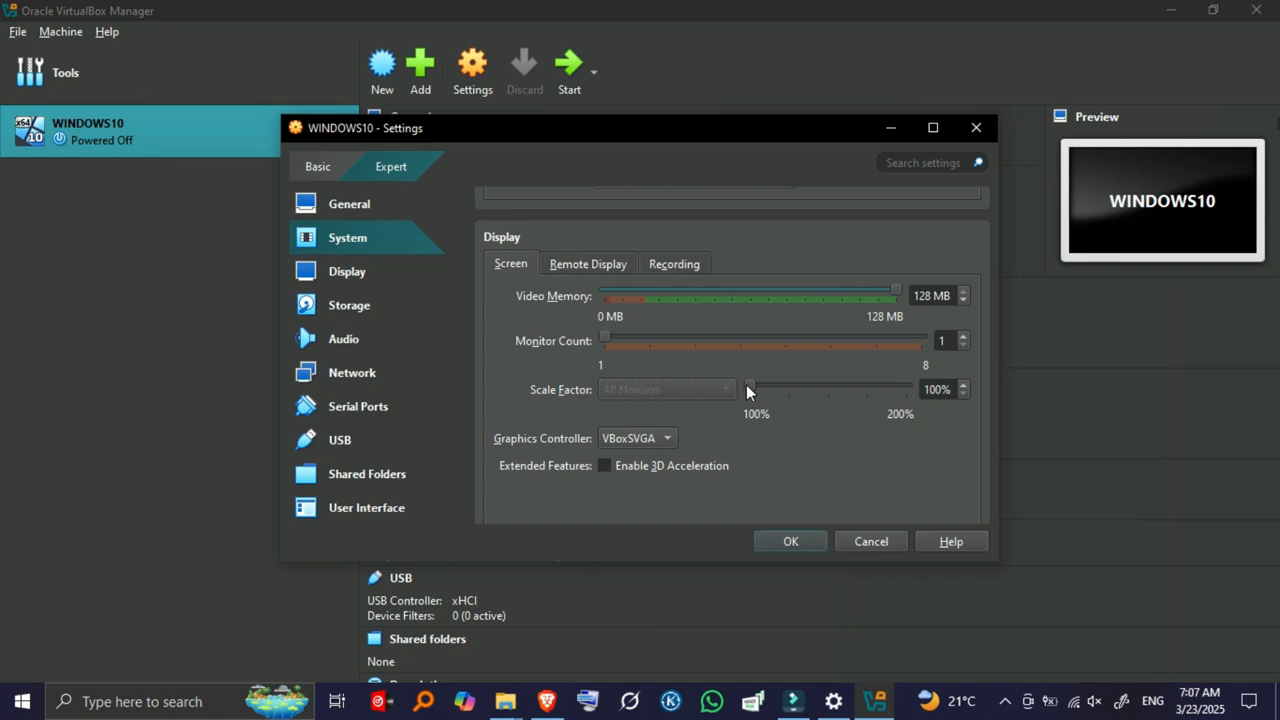
scroll(684, 391, down, 2)
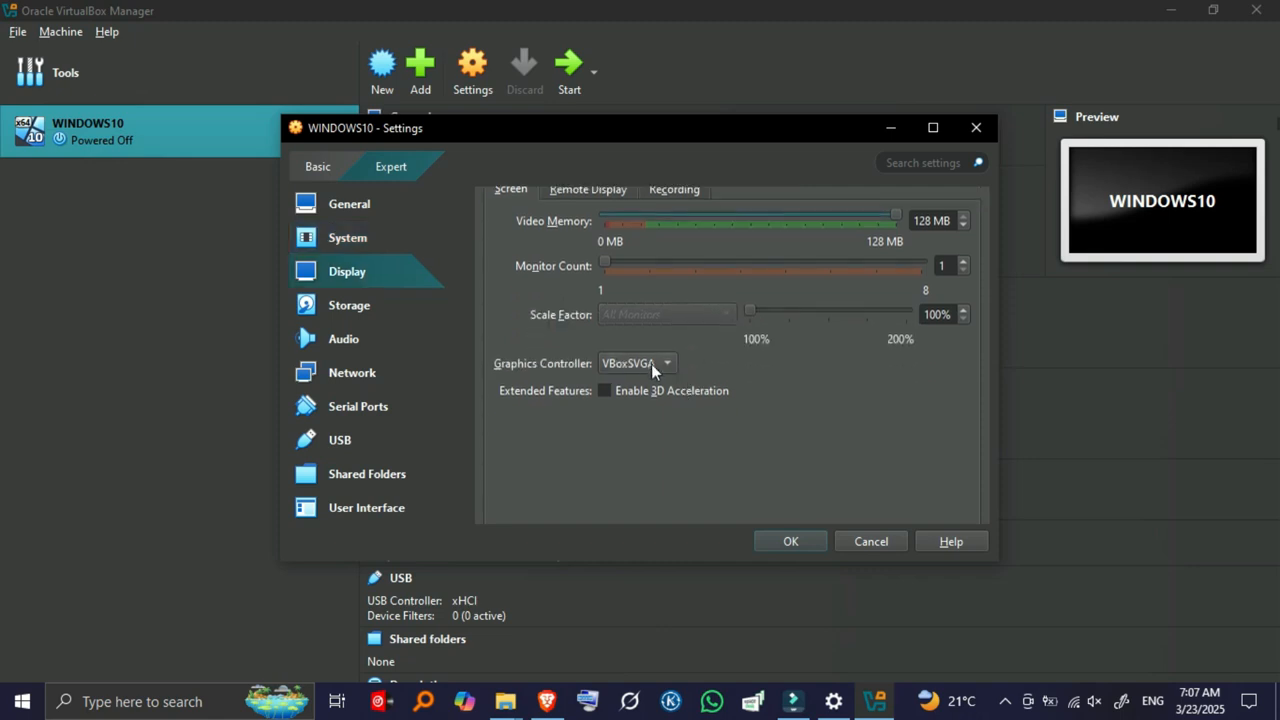
scroll(644, 420, down, 5)
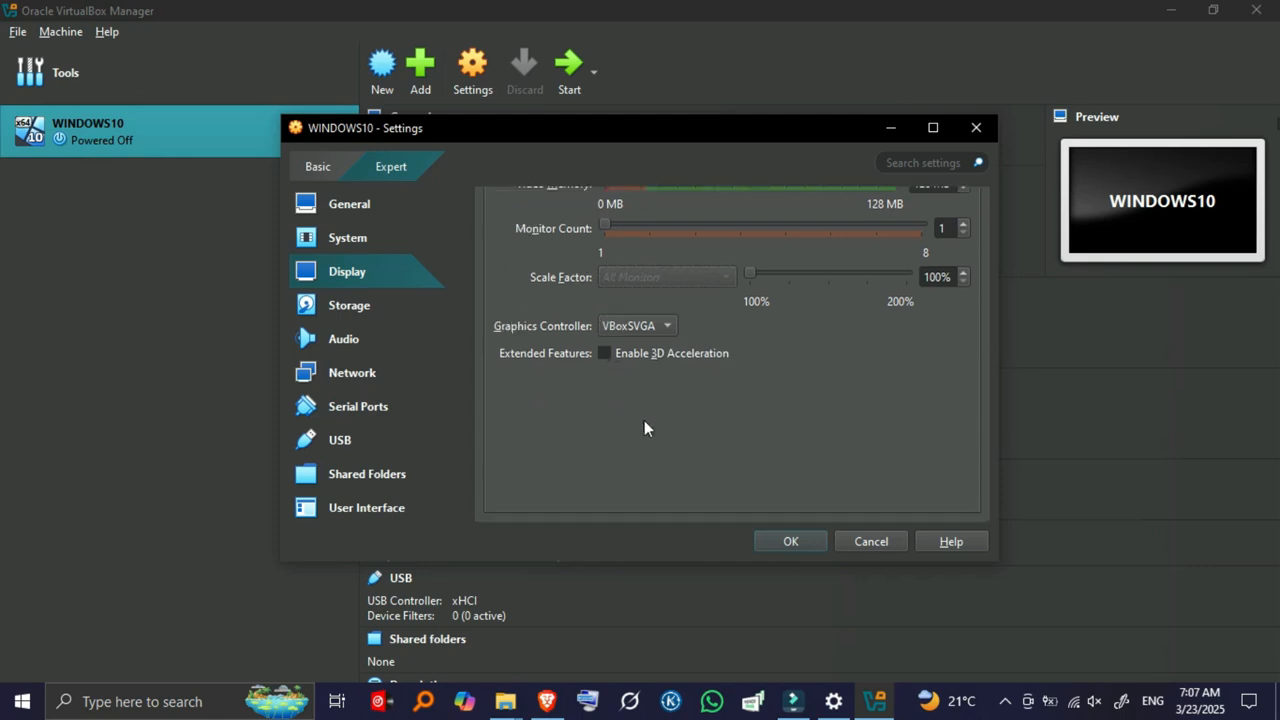
click(376, 376)
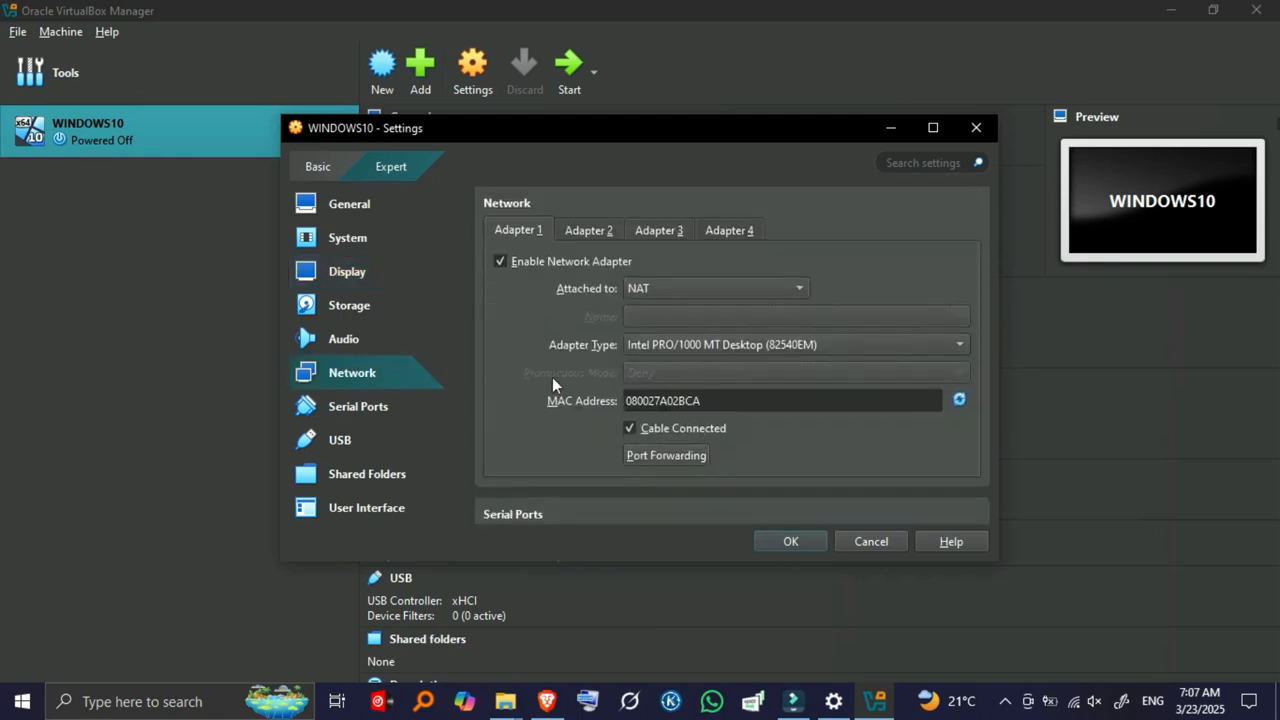
click(661, 290)
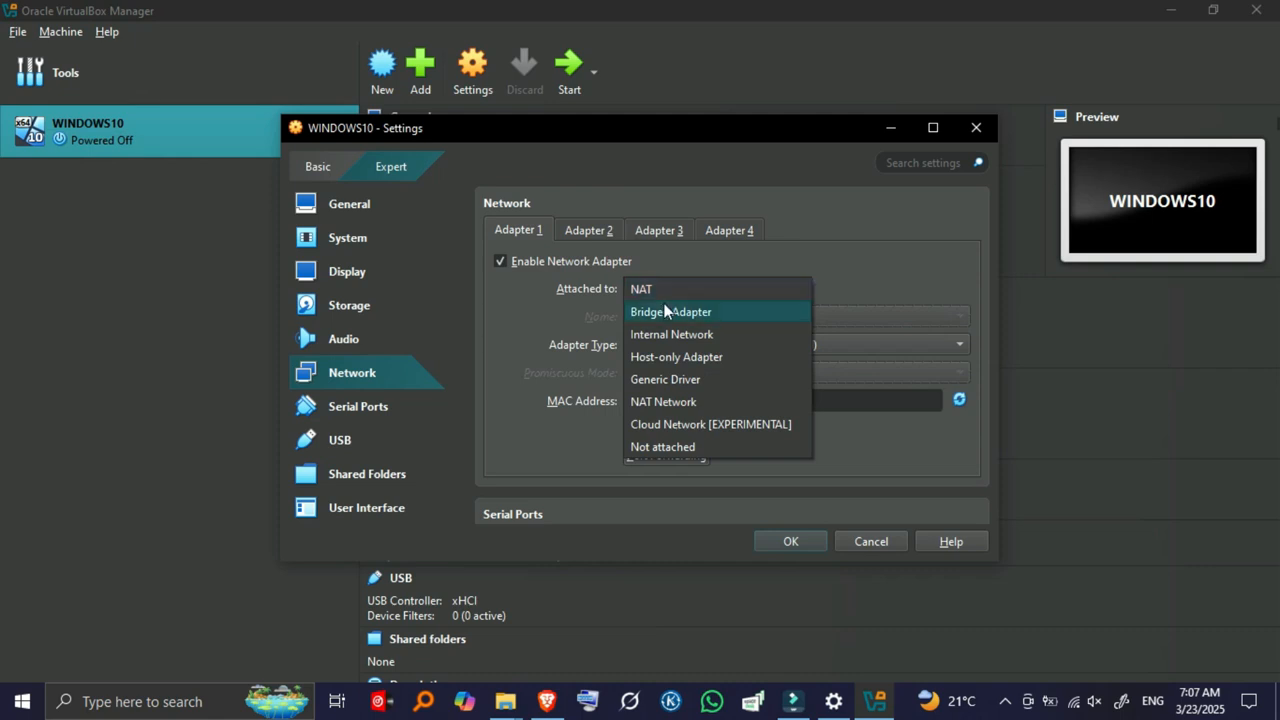
click(668, 312)
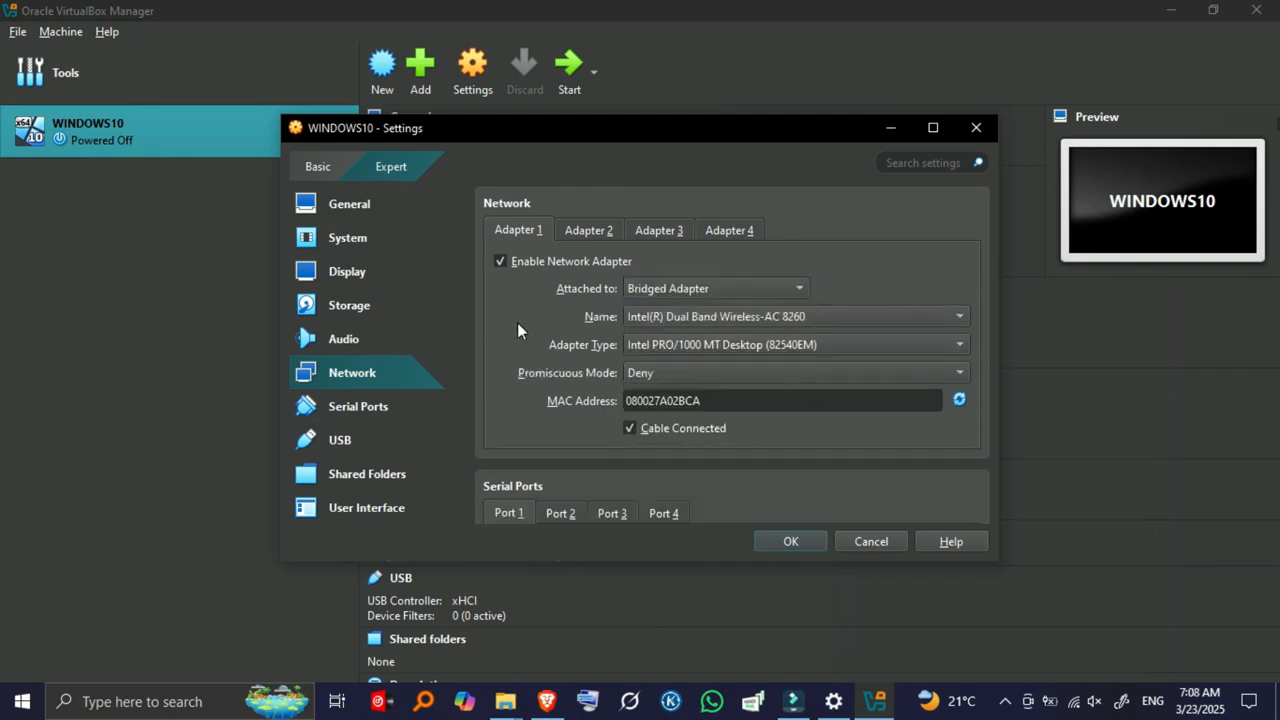
click(709, 372)
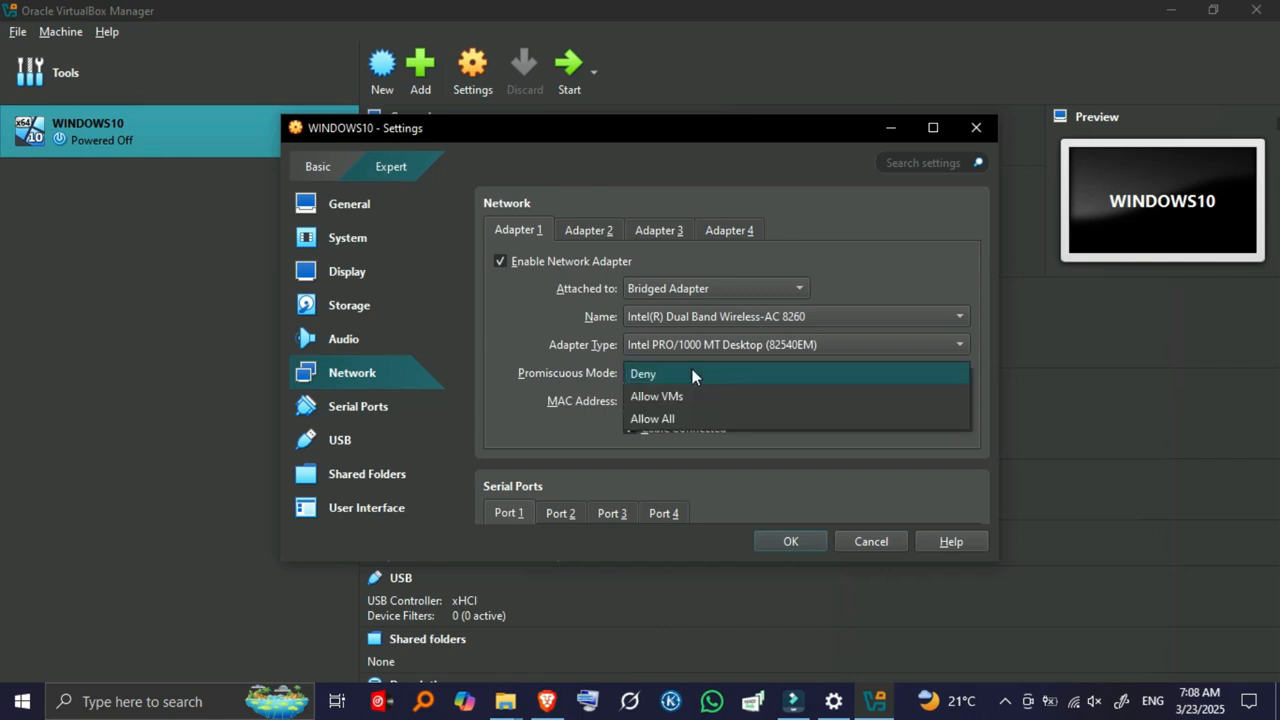
click(694, 375)
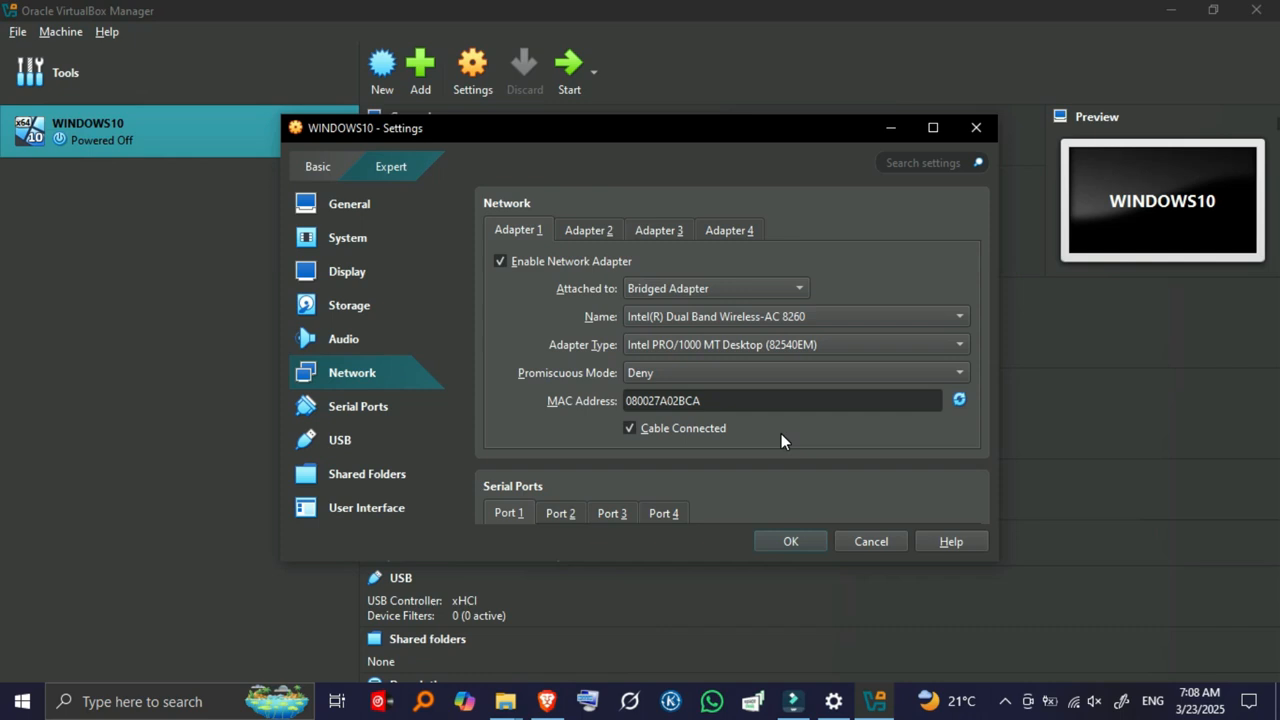
key(Return)
Step: Boot WINDOWS10, accept the English language defaults, and choose Install now
click(566, 67)
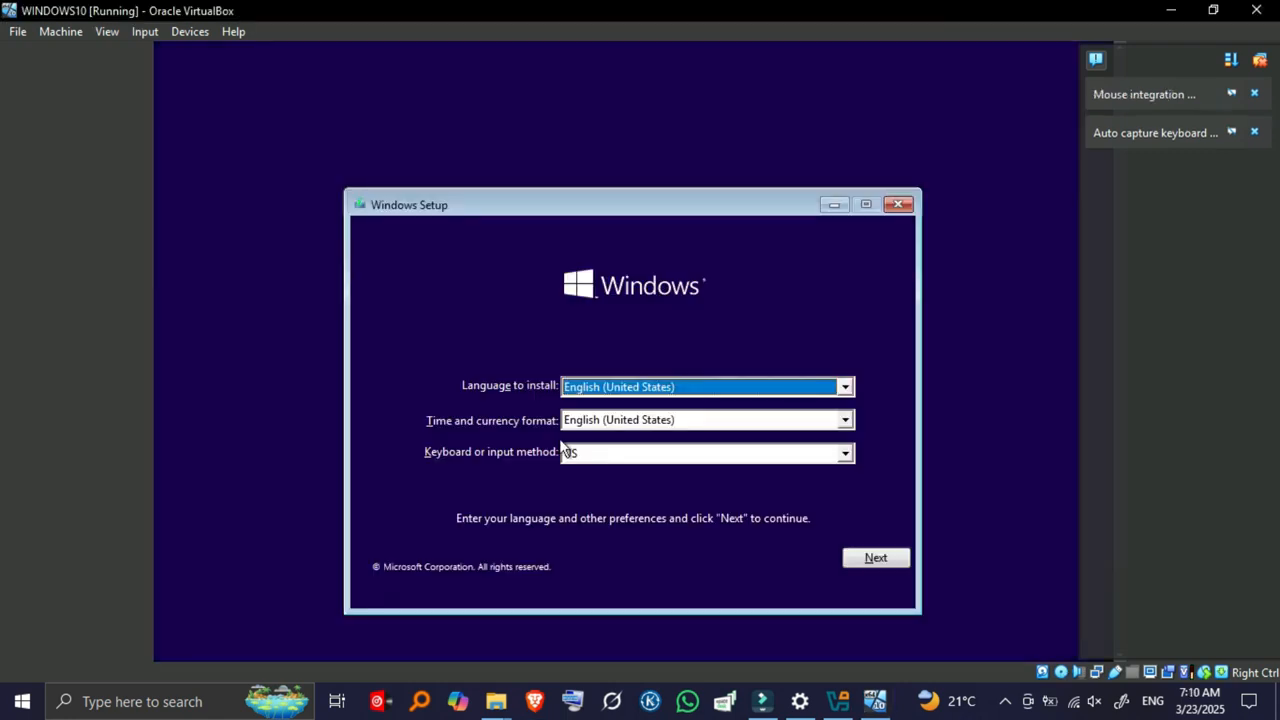
click(876, 557)
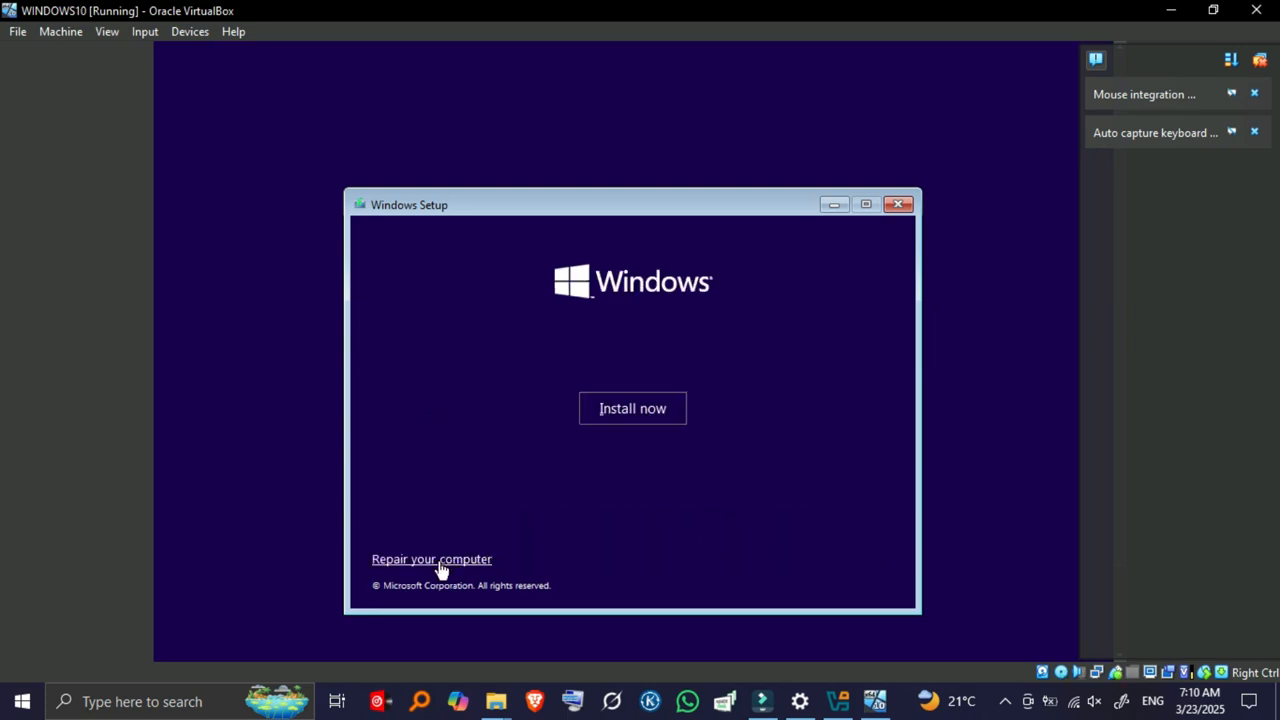
click(648, 412)
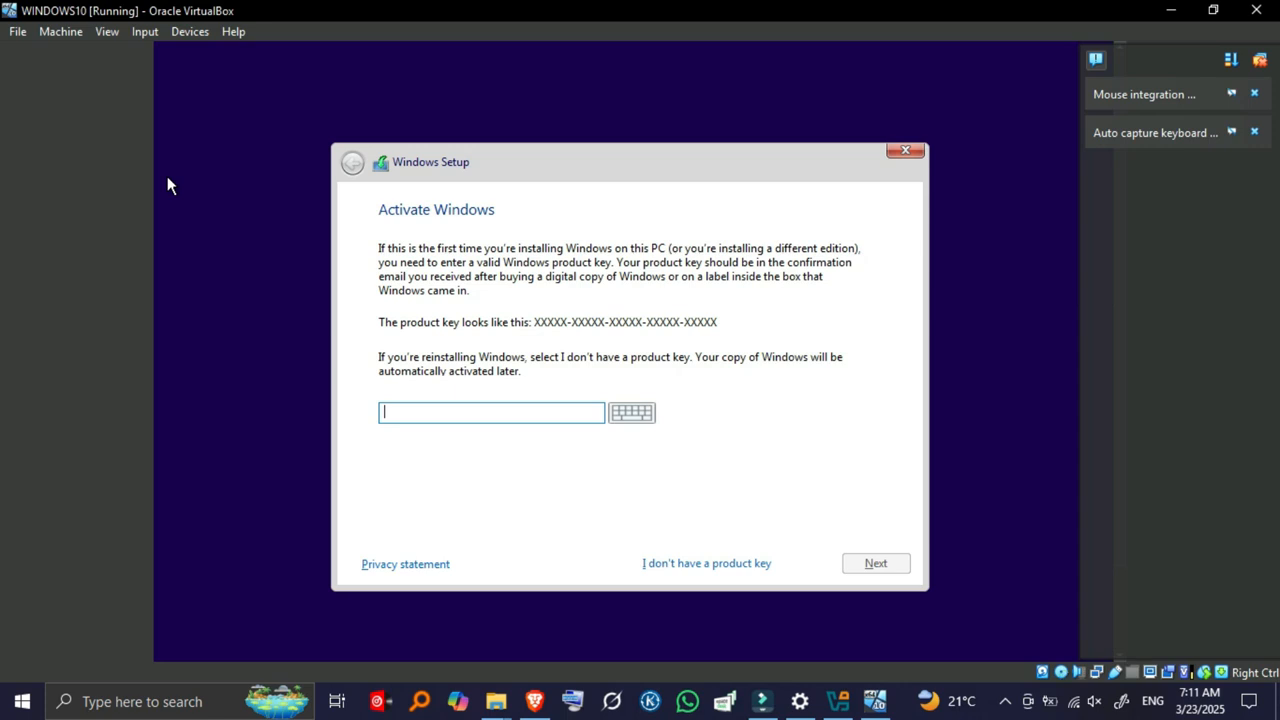
Step: Skip the product key, pick Windows 10 Home, and accept the license terms
click(688, 566)
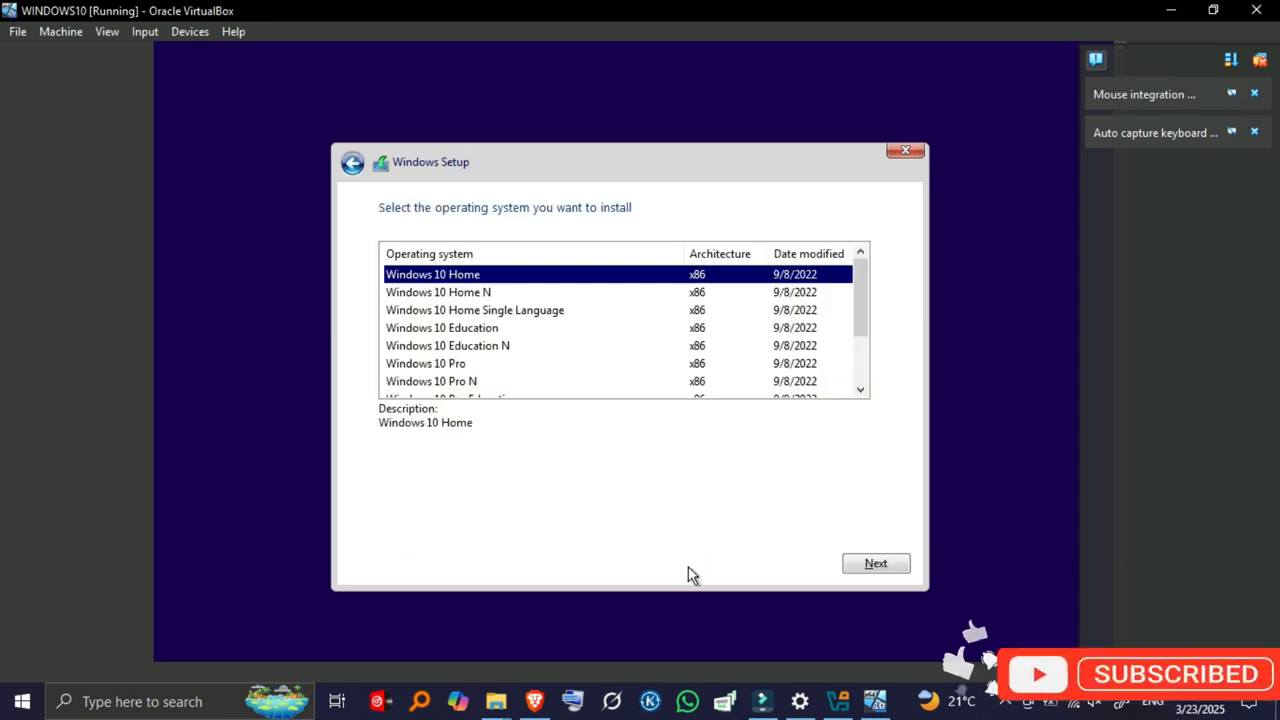
click(887, 565)
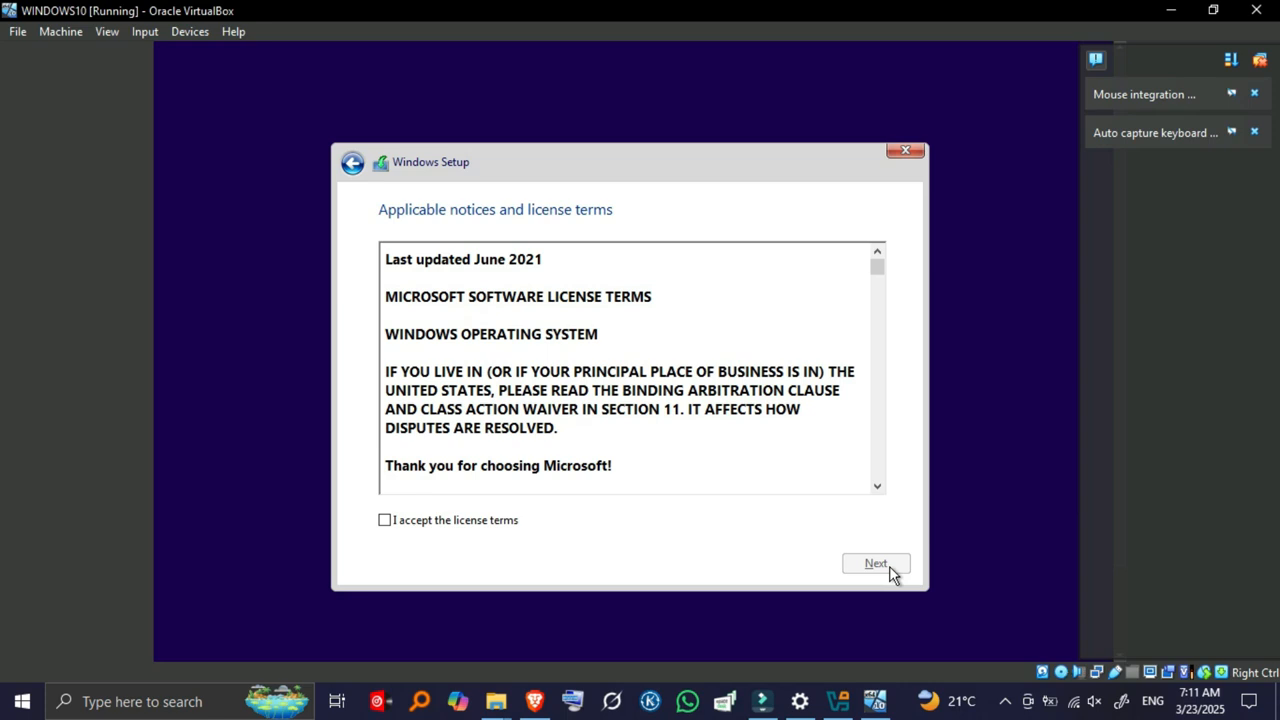
click(384, 521)
click(868, 566)
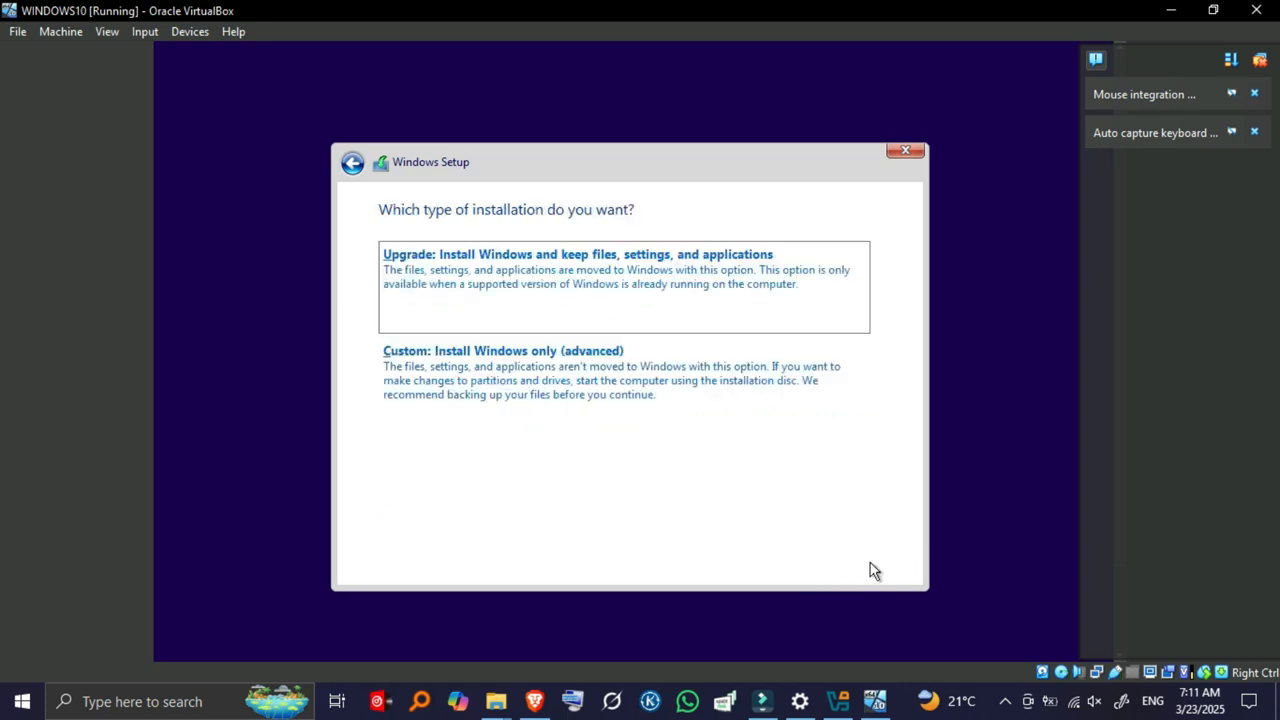
Step: Choose a custom install on Drive 0 Unallocated Space (14.2 GB)
click(561, 351)
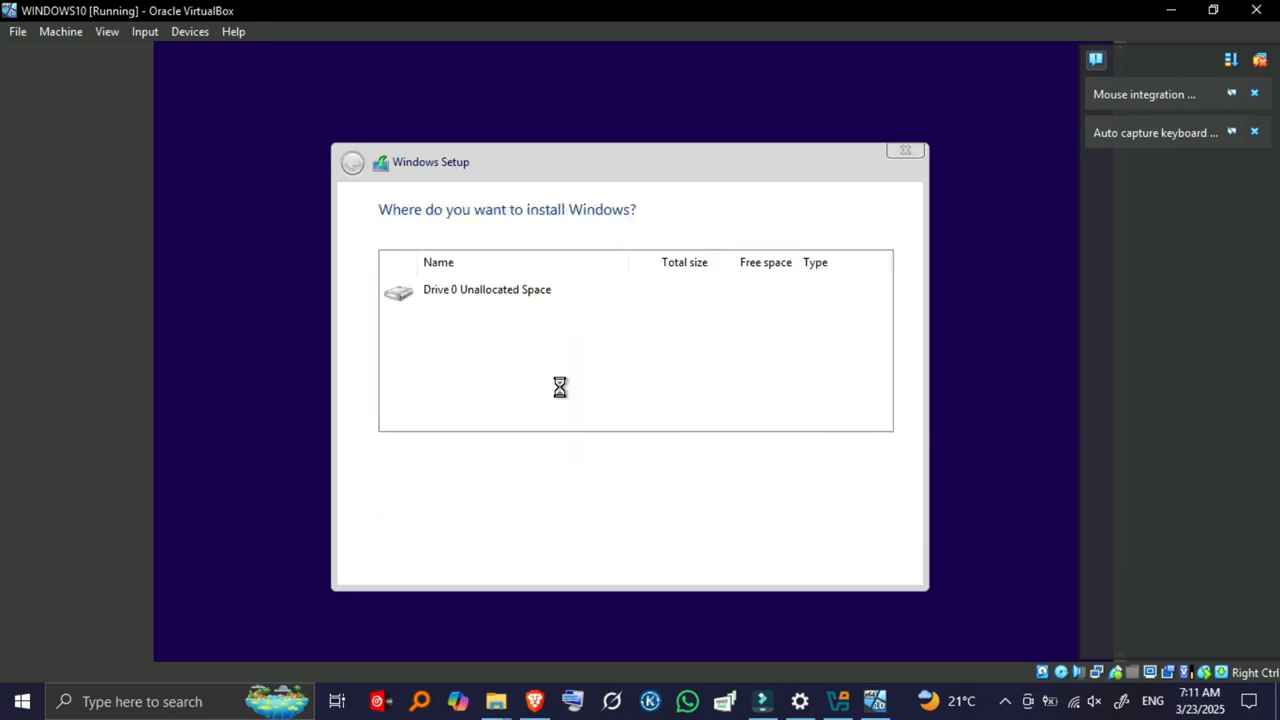
click(560, 343)
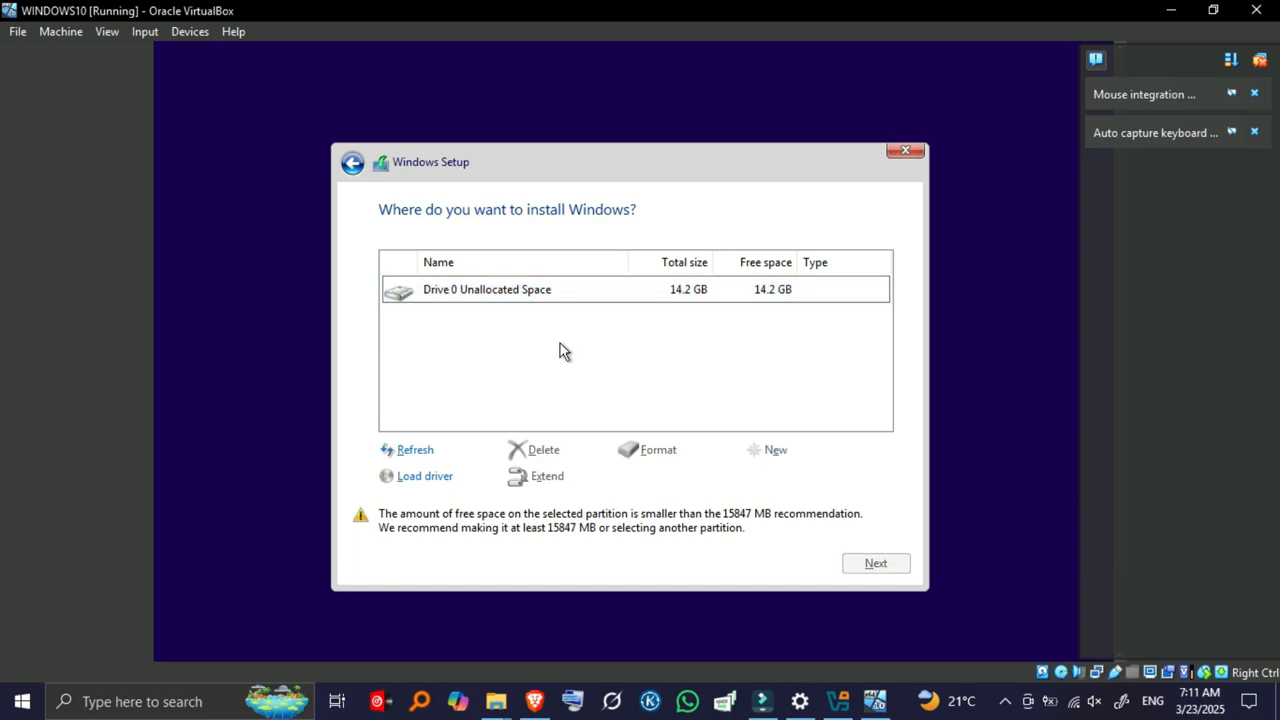
click(543, 297)
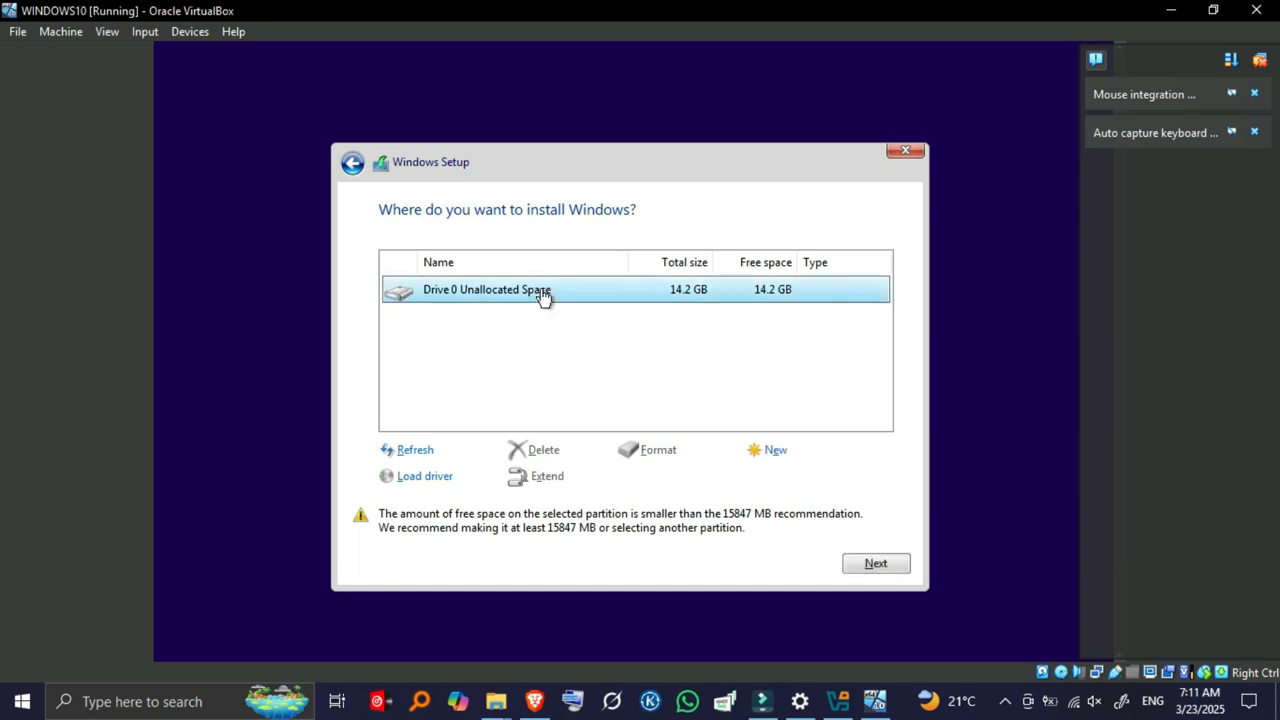
Step: Start installing Windows on Drive 0 and wait while files copy and features install
click(848, 566)
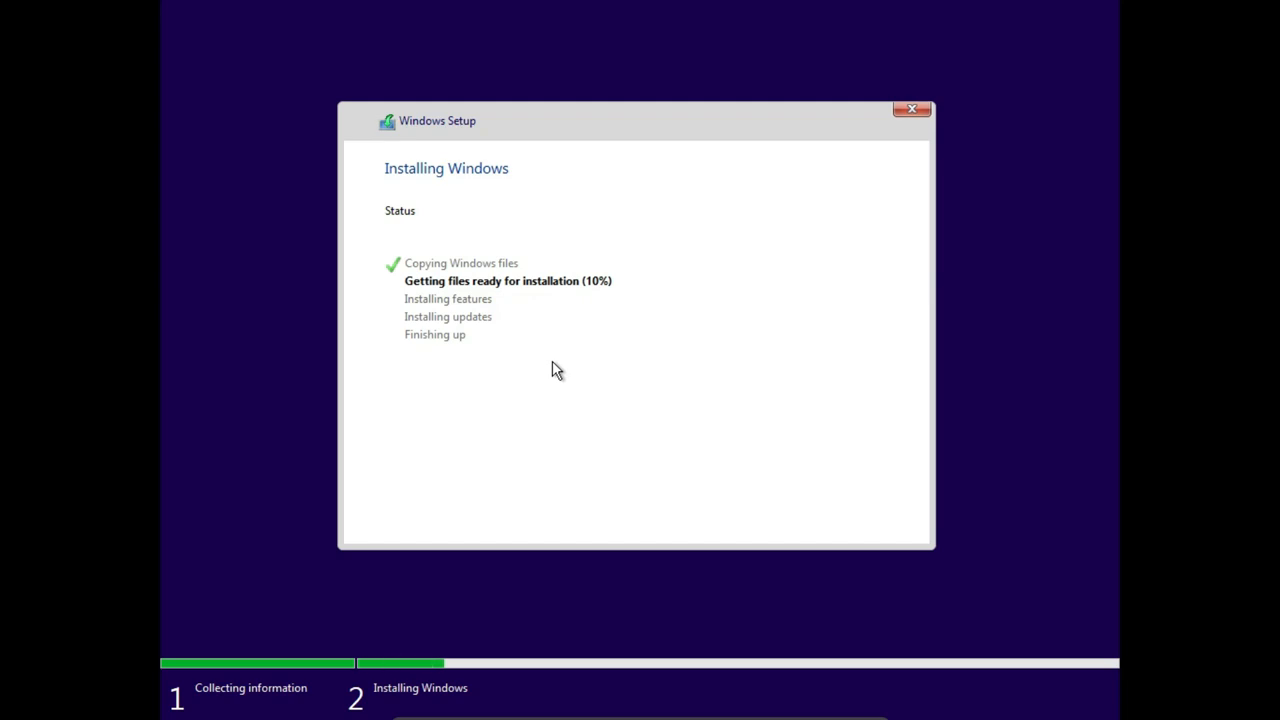
key(alt+F4)
key(Escape)
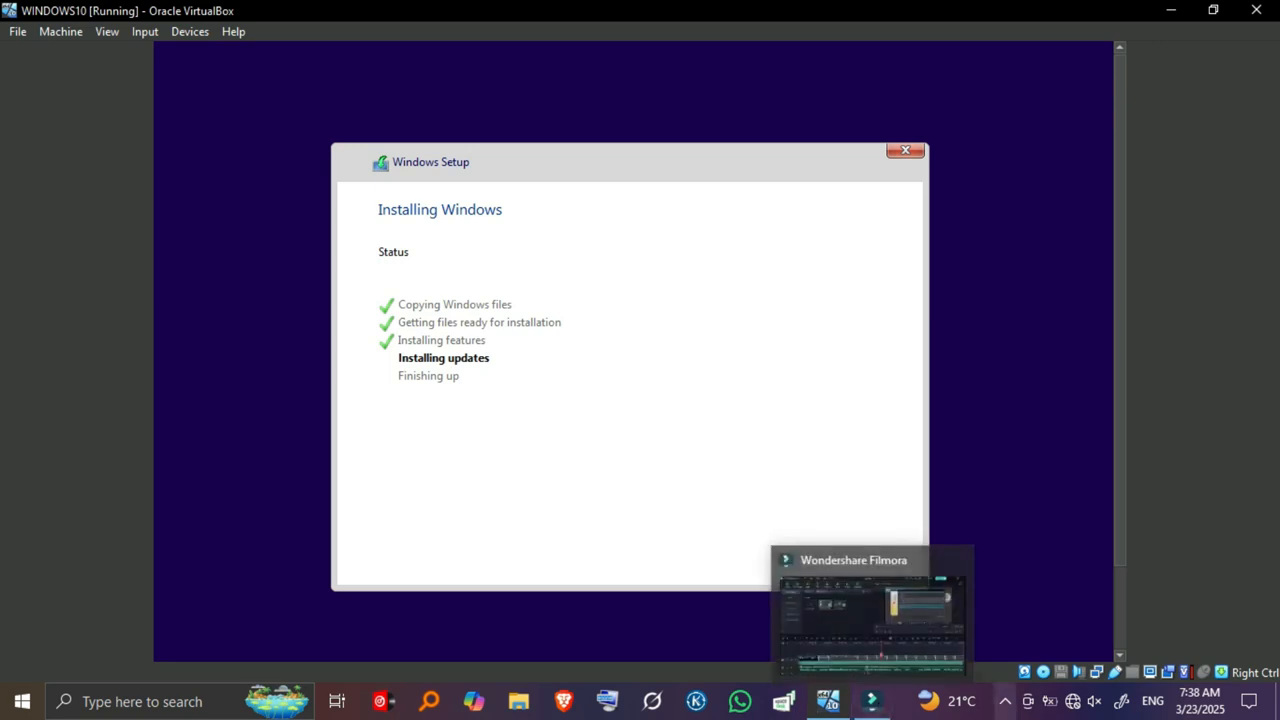
click(1008, 706)
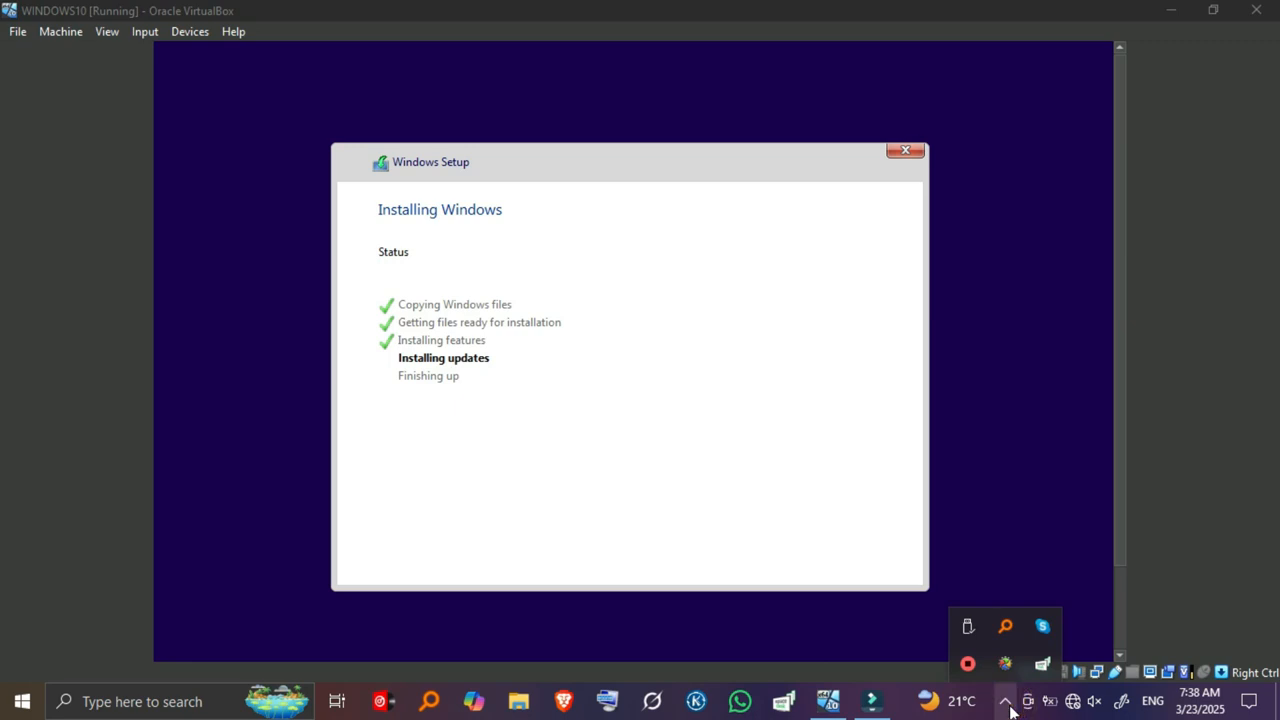
click(1006, 704)
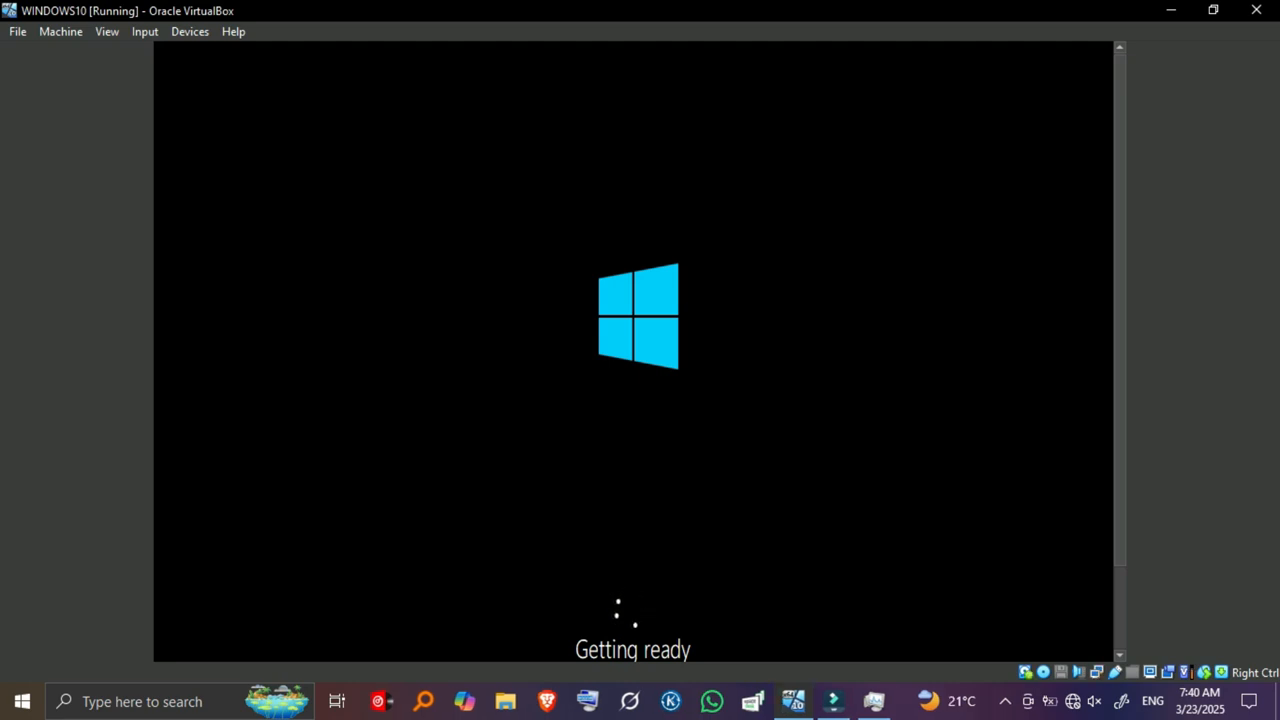
Step: Maximize the VirtualBox window while Windows boots to the region selection page
drag(906, 268, 906, 353)
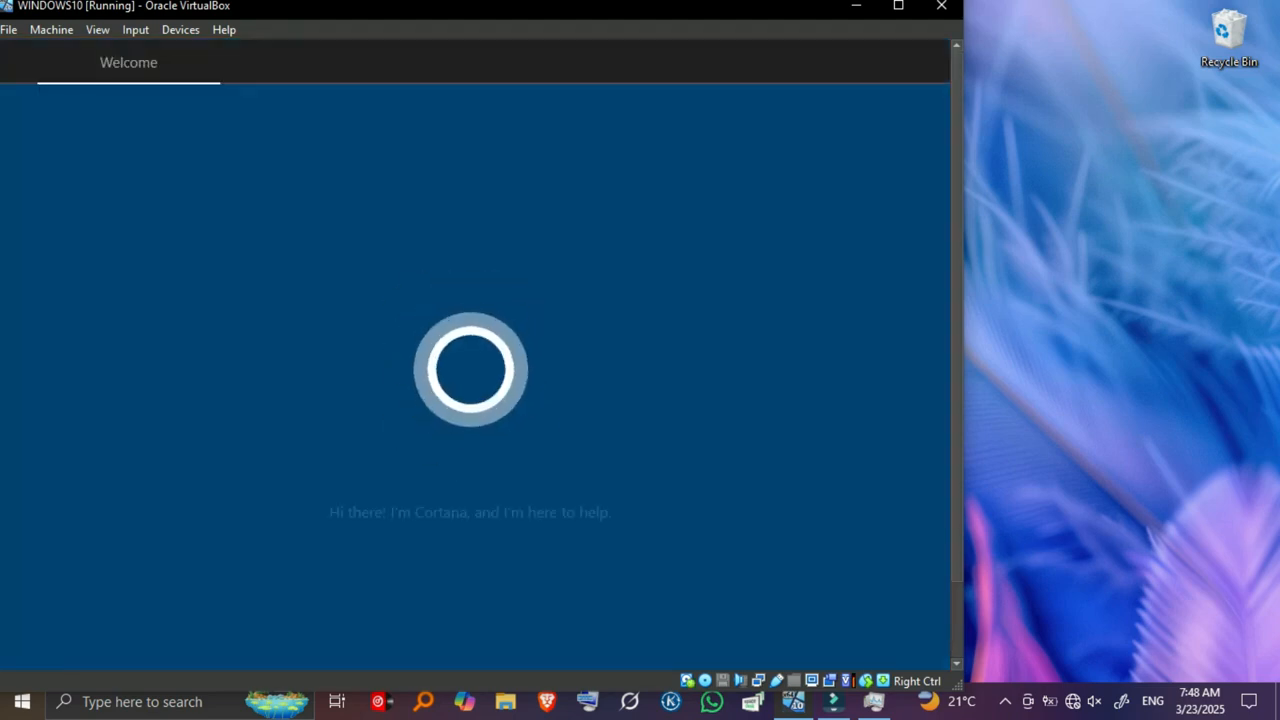
click(898, 5)
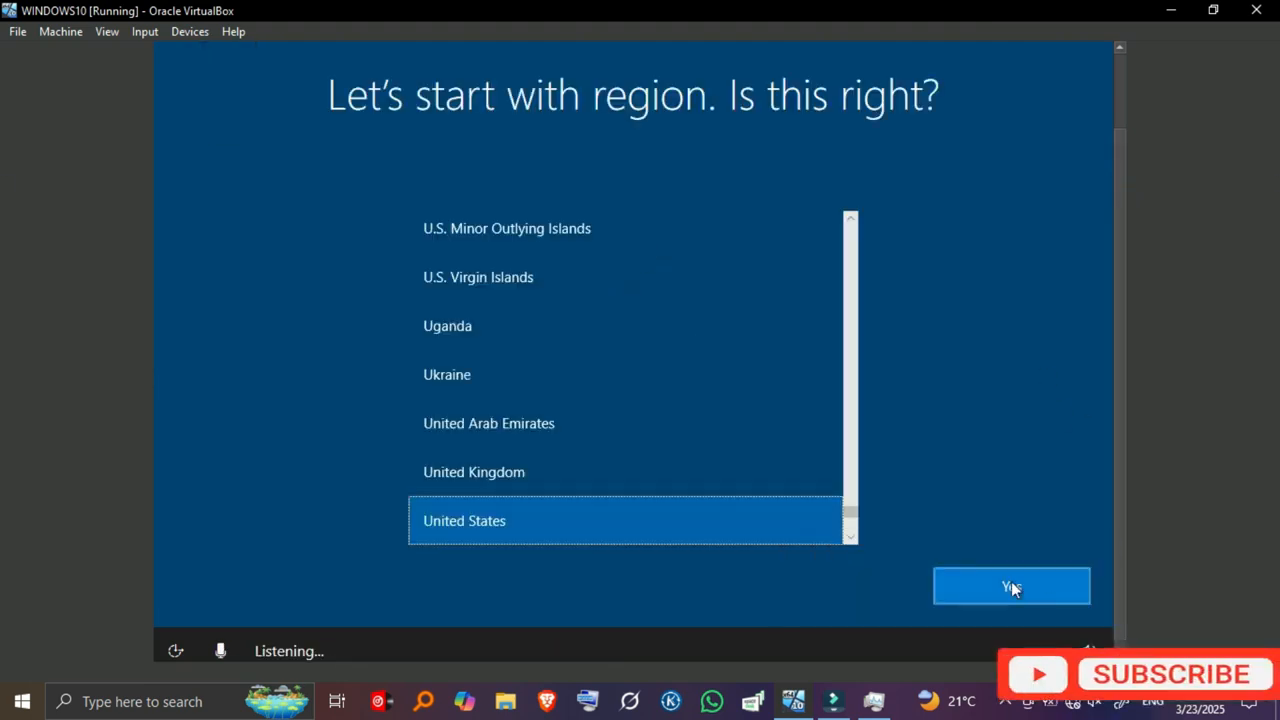
Step: Confirm United States region and keyboard, skip the network, and choose limited offline setup
click(960, 588)
click(1024, 595)
click(874, 703)
click(874, 703)
click(255, 590)
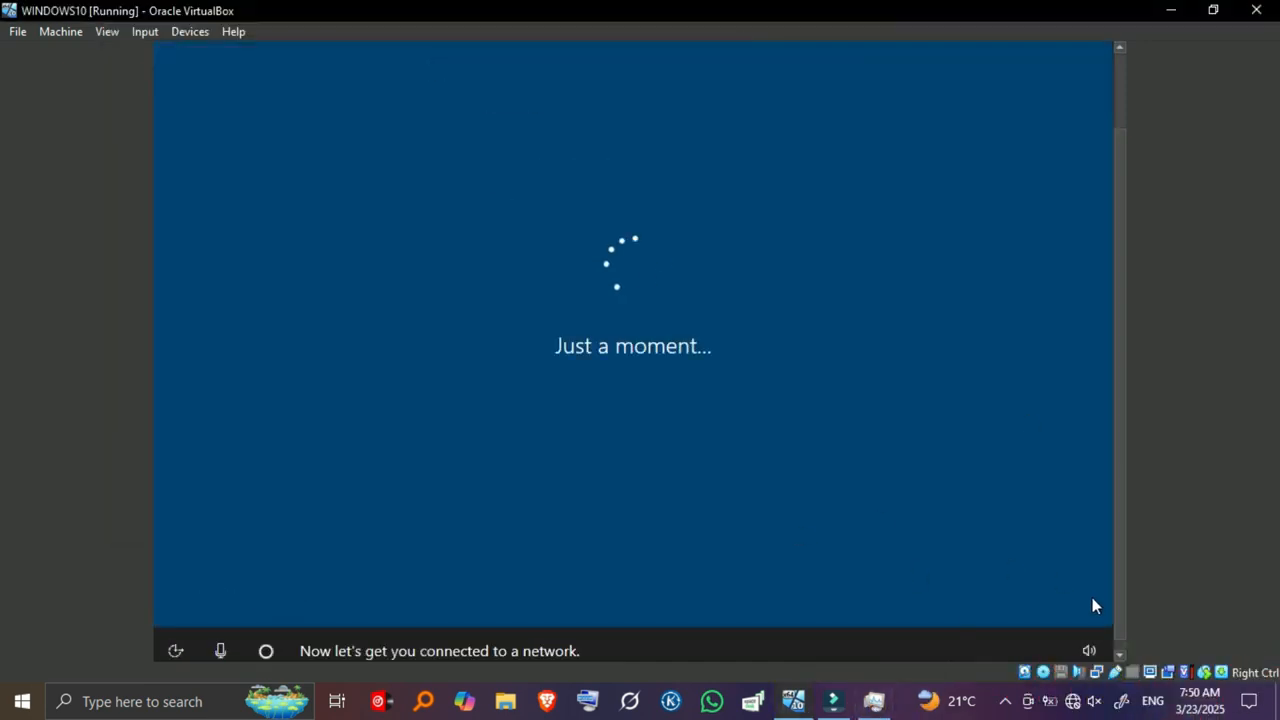
click(261, 562)
Step: Create the local account by entering a user name and the account password twice
text(f)
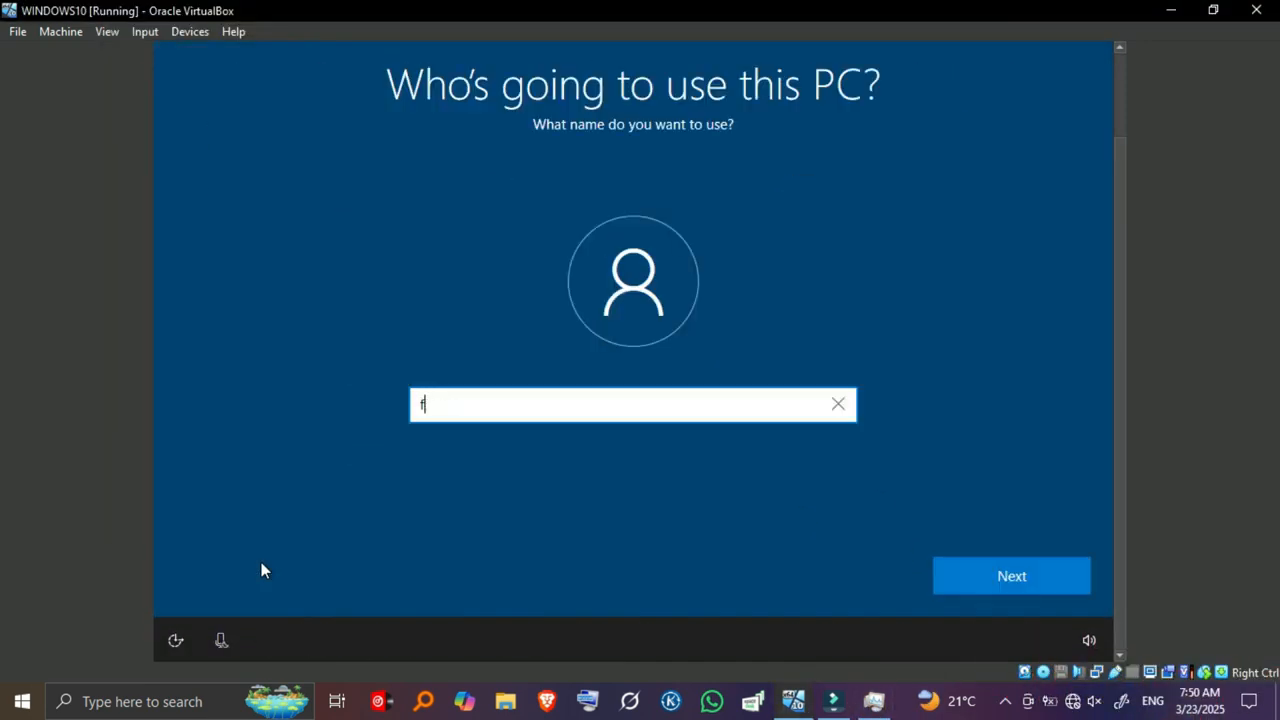
click(1004, 575)
text(1)
click(1007, 577)
text(1)
click(1007, 577)
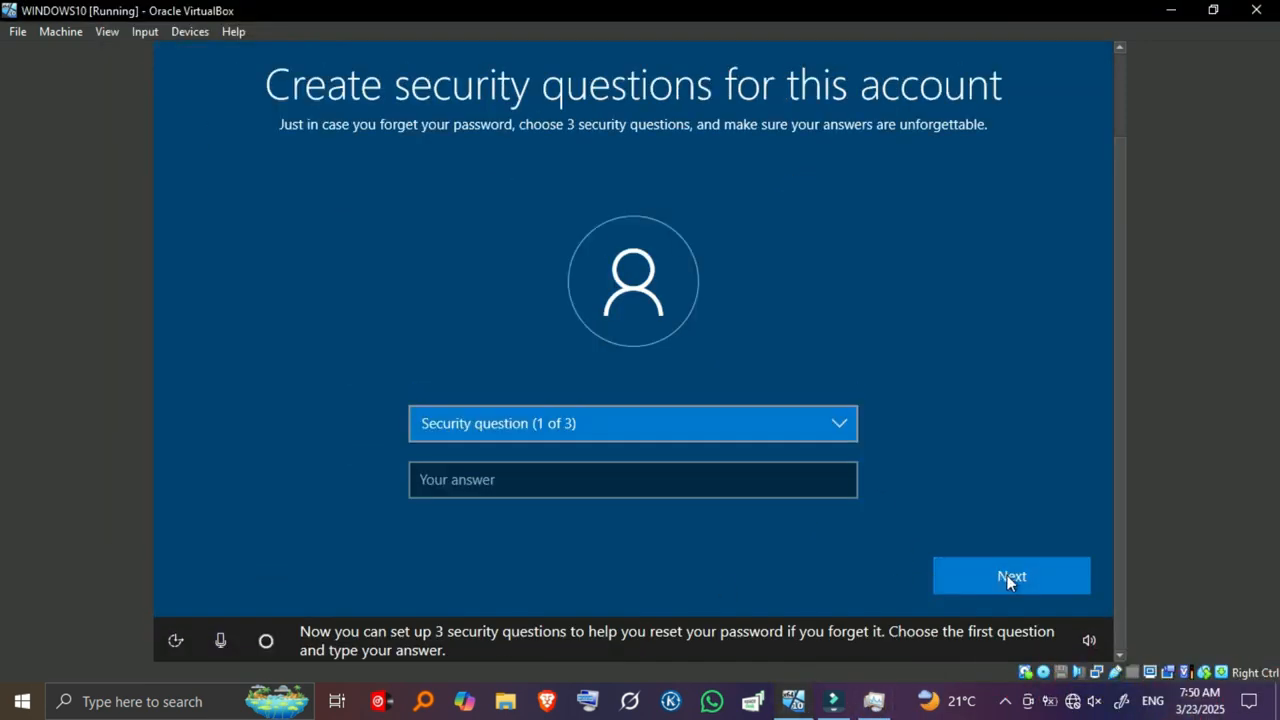
click(740, 427)
Step: Answer three security questions: first pet, city of birth, and childhood nickname
click(737, 445)
click(667, 488)
click(563, 424)
click(560, 444)
text(DO)
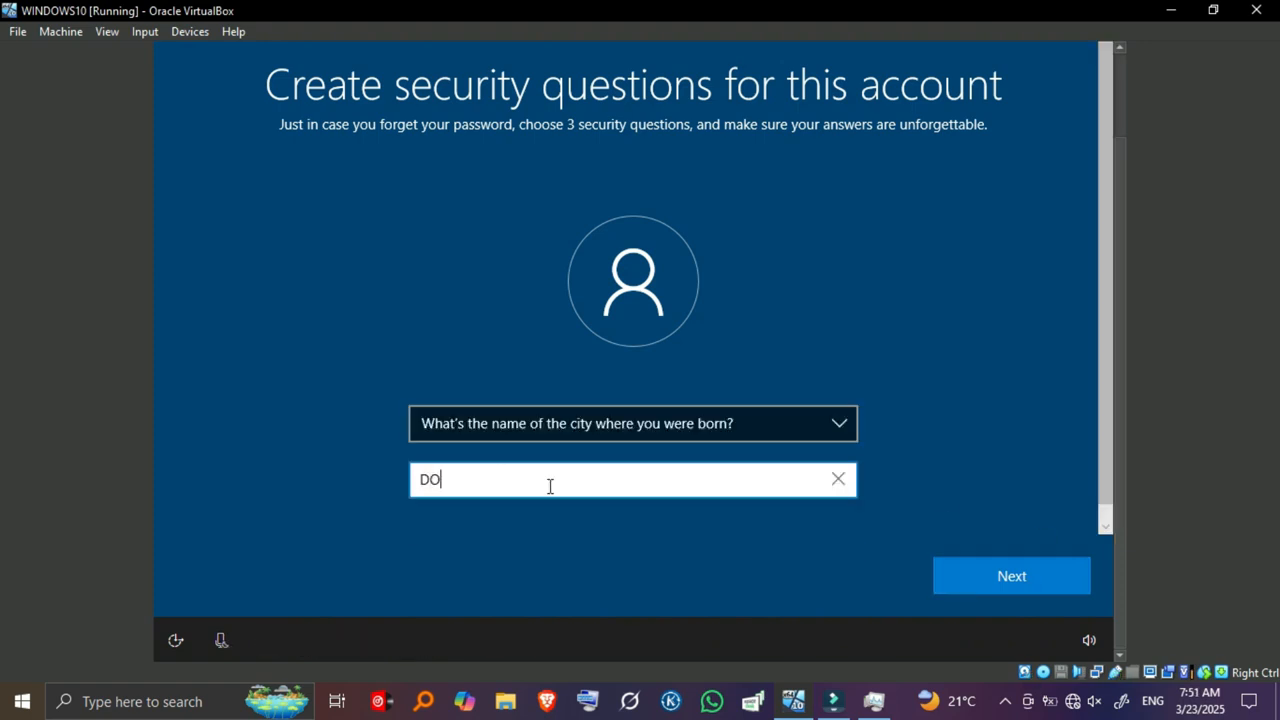
click(1008, 577)
click(600, 429)
click(600, 444)
click(599, 481)
text(DO)
click(978, 575)
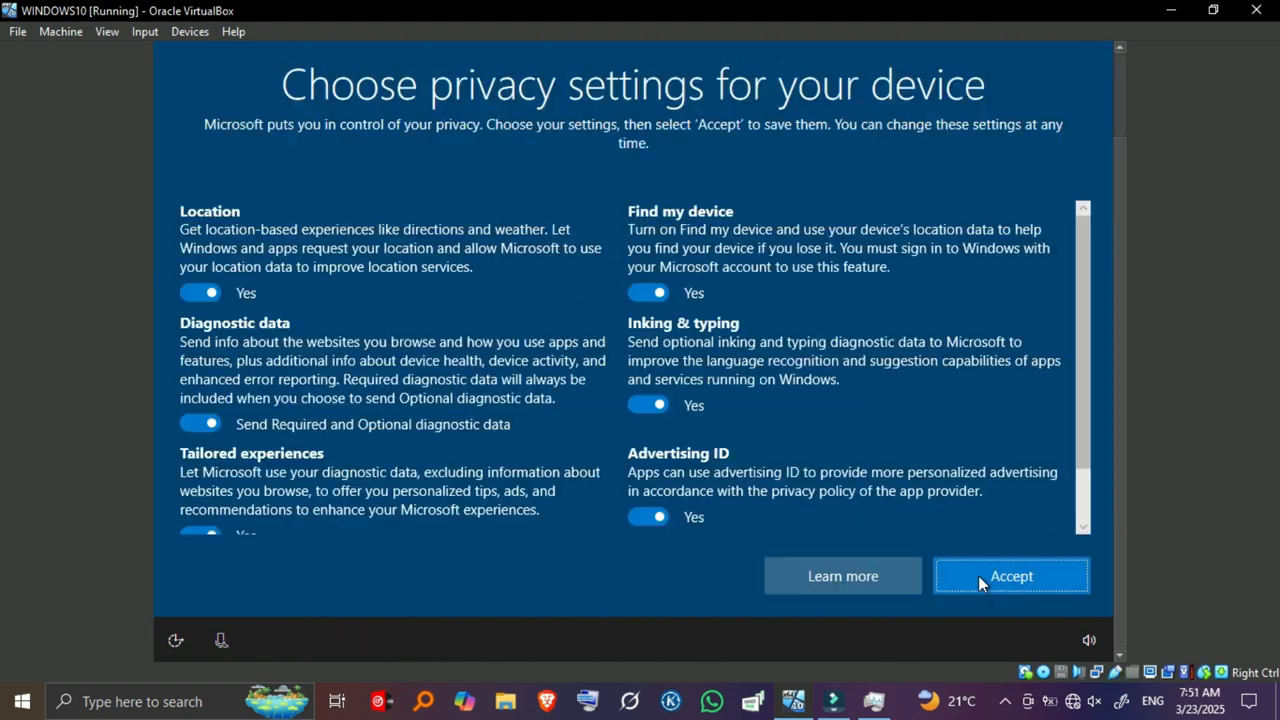
Step: Turn off location, diagnostic data, tailored experiences, inking and typing, and advertising ID
click(211, 290)
click(208, 422)
scroll(210, 470, down, 2)
click(200, 469)
click(650, 357)
click(650, 479)
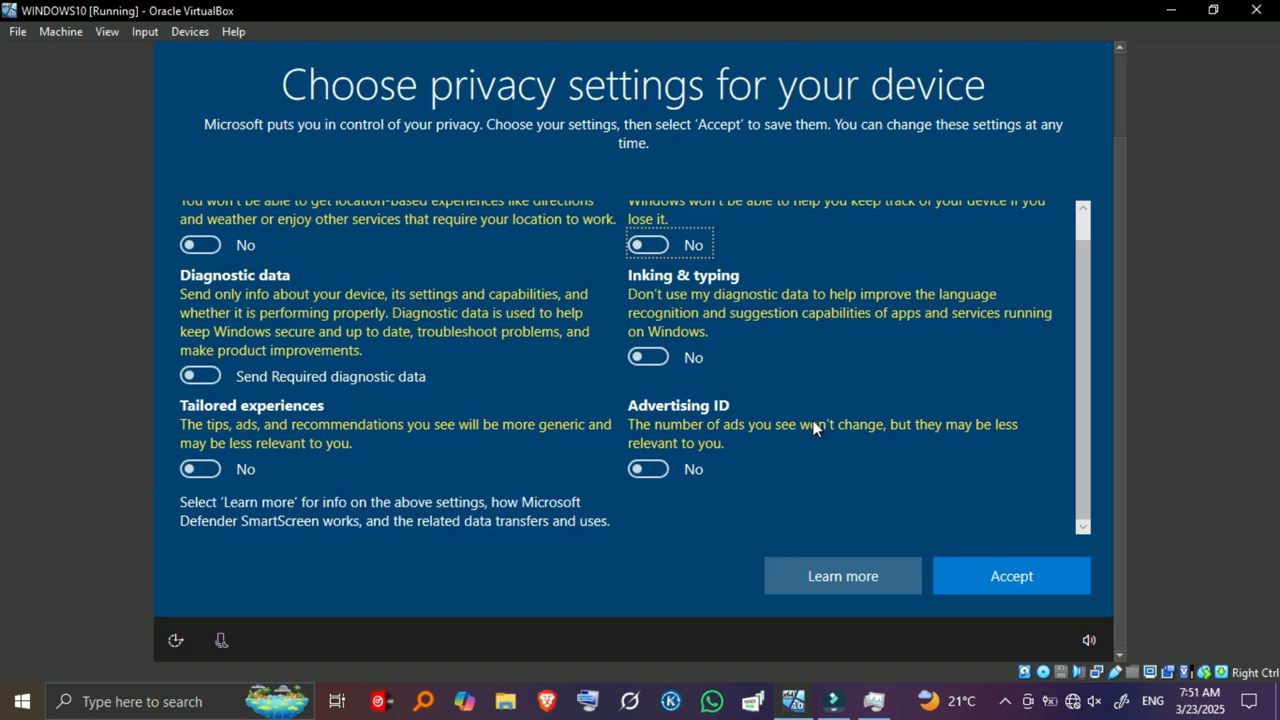
click(997, 578)
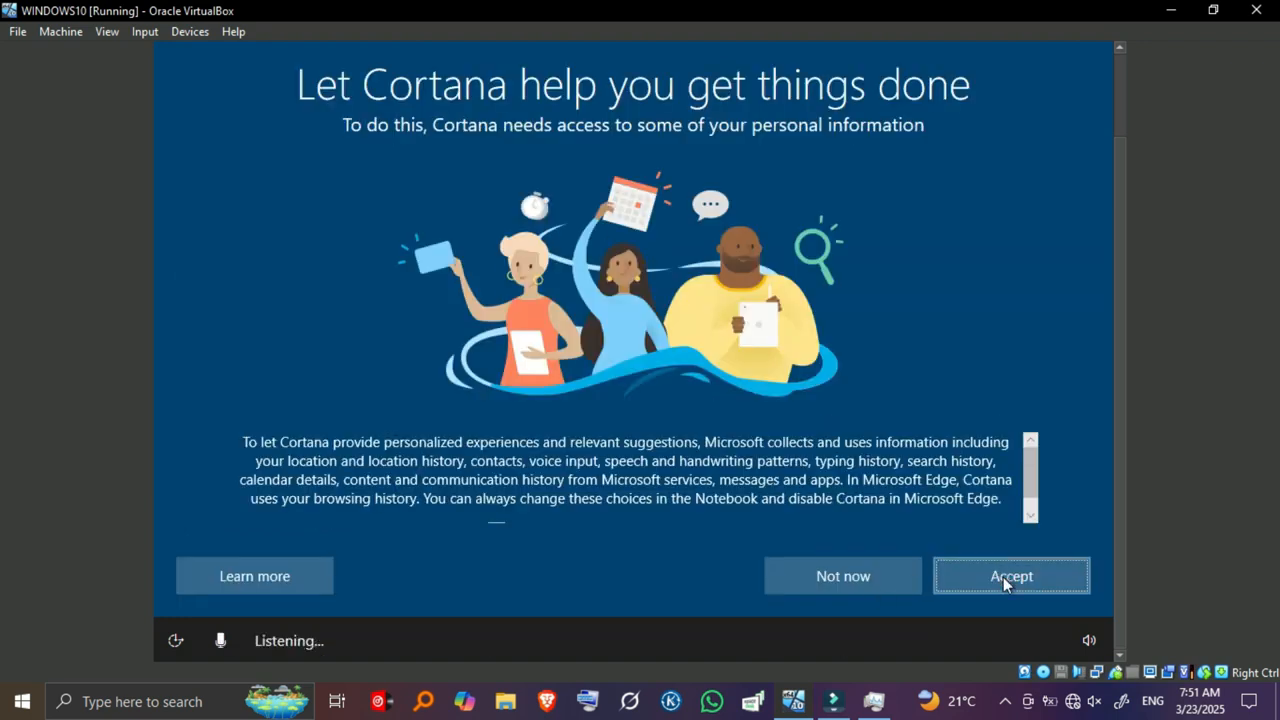
Step: Accept Cortana's help to finish setup and unmute the host's sound
click(1005, 583)
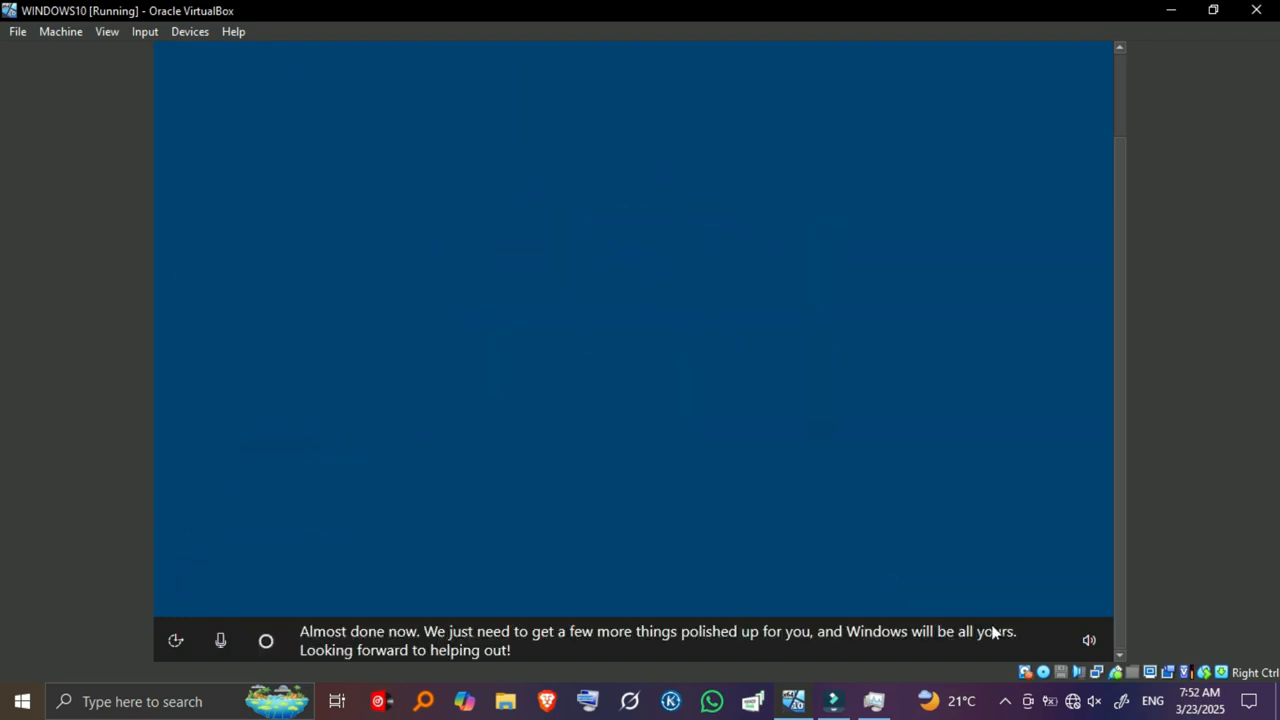
click(1092, 706)
click(1093, 708)
key(XF86AudioMute)
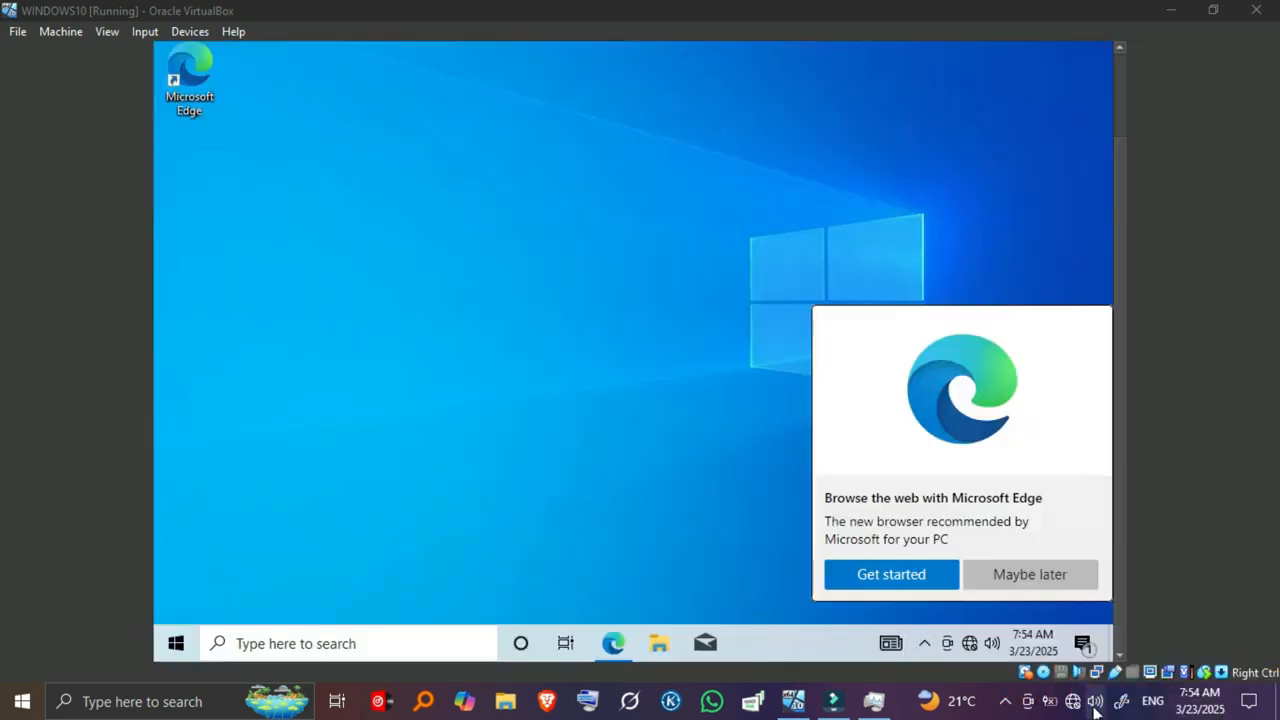
Step: Dismiss the Microsoft Edge prompt and launch Task Manager inside the guest
click(1030, 574)
right_click(757, 641)
click(821, 546)
click(290, 334)
Step: Inspect Disk 0 and Ethernet in Task Manager's Performance view
click(346, 79)
click(340, 180)
click(337, 238)
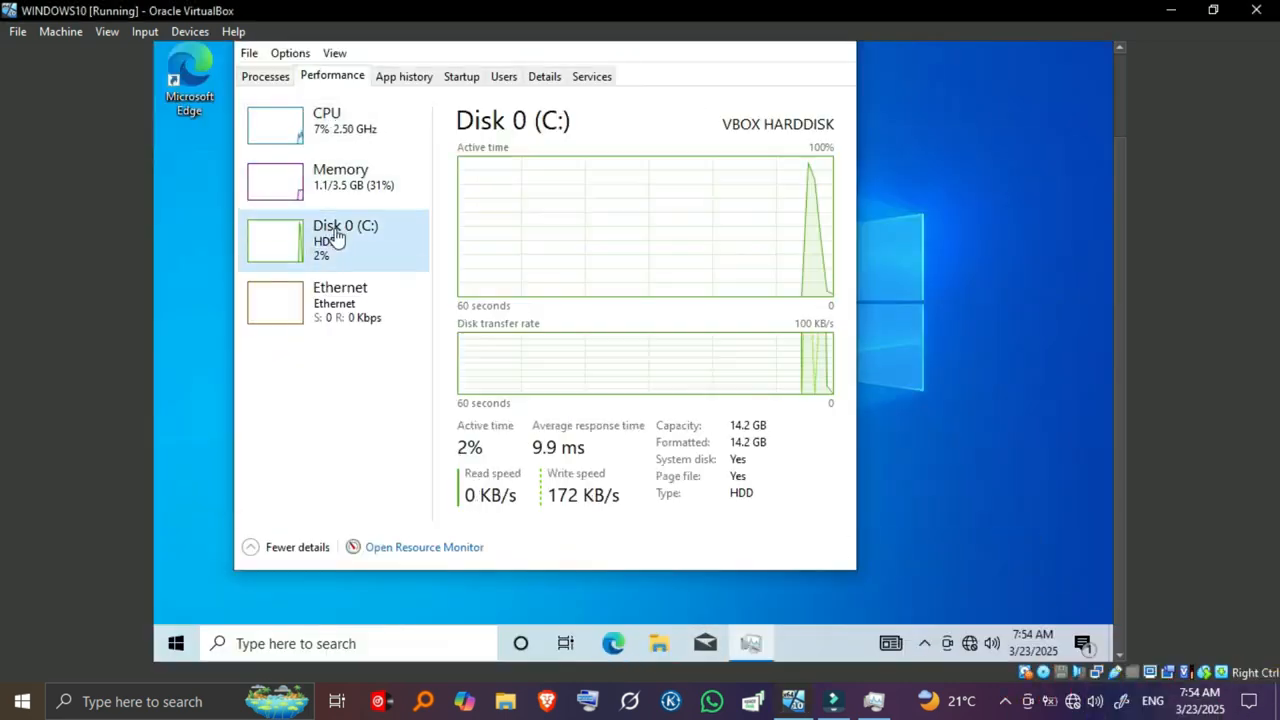
click(340, 295)
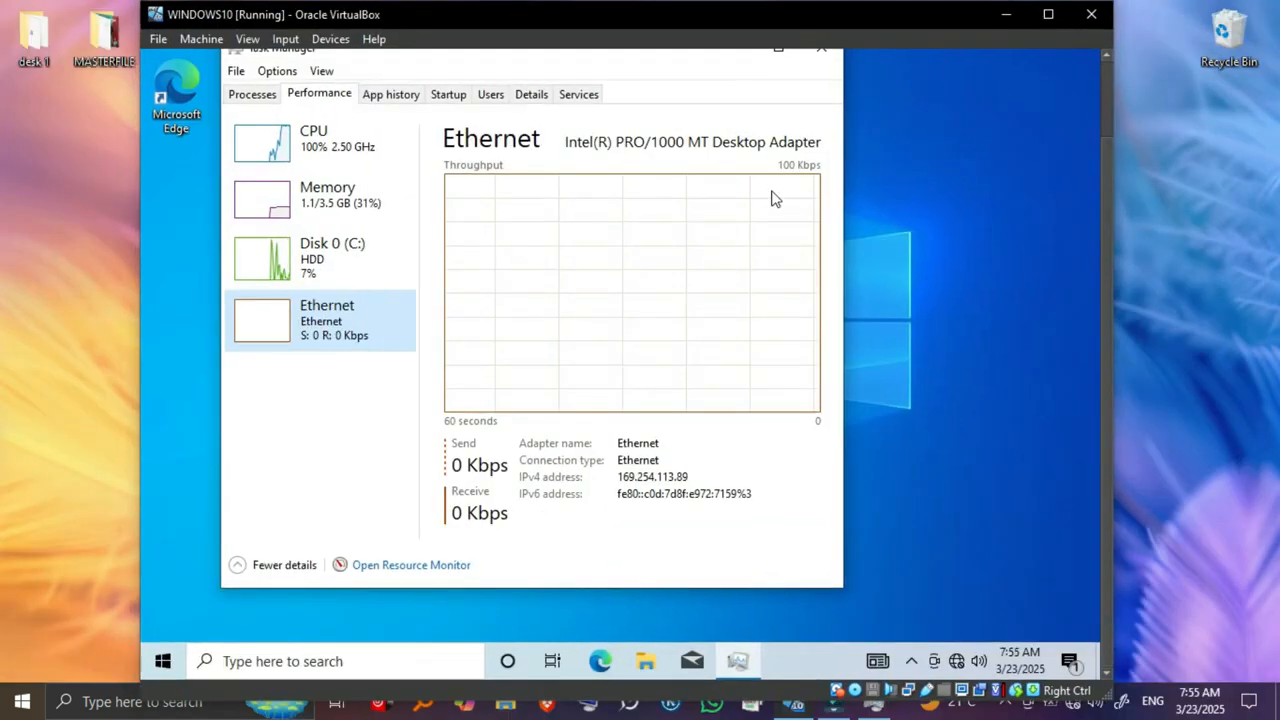
Step: Close Task Manager and shut the virtual machine down with the shutdown signal
drag(221, 450, 400, 450)
drag(1106, 300, 1106, 222)
click(822, 136)
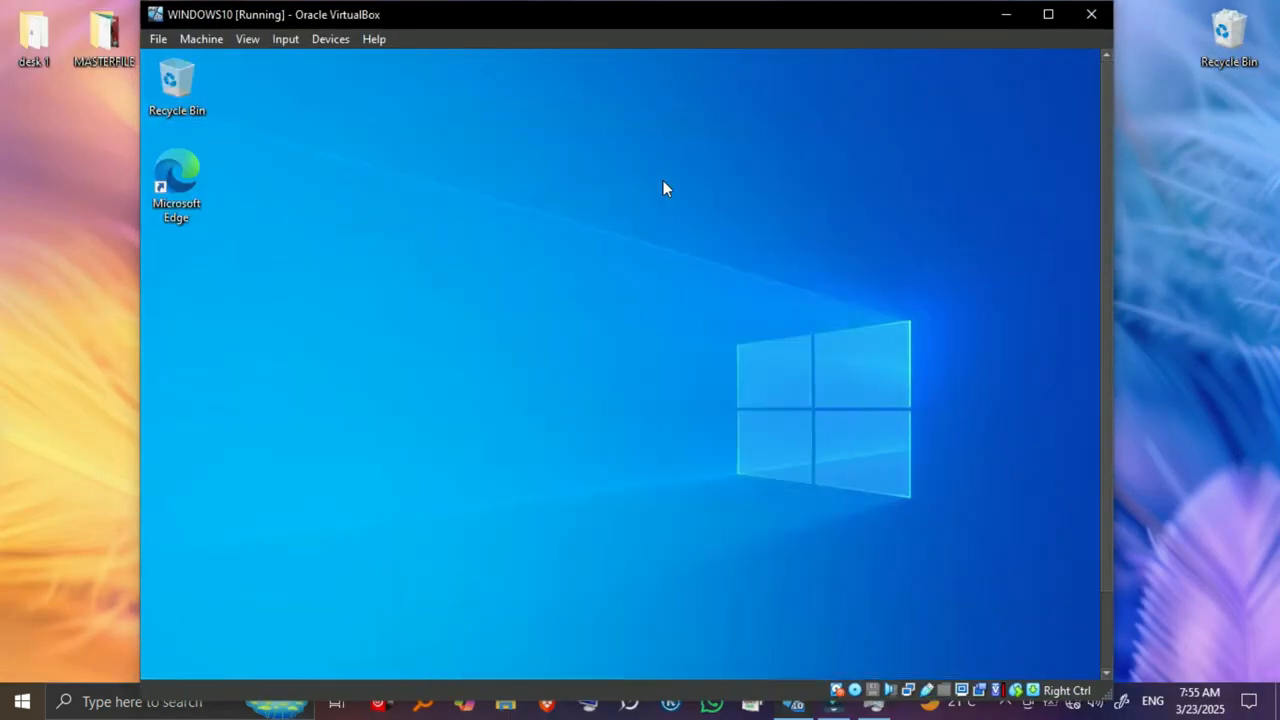
click(1091, 14)
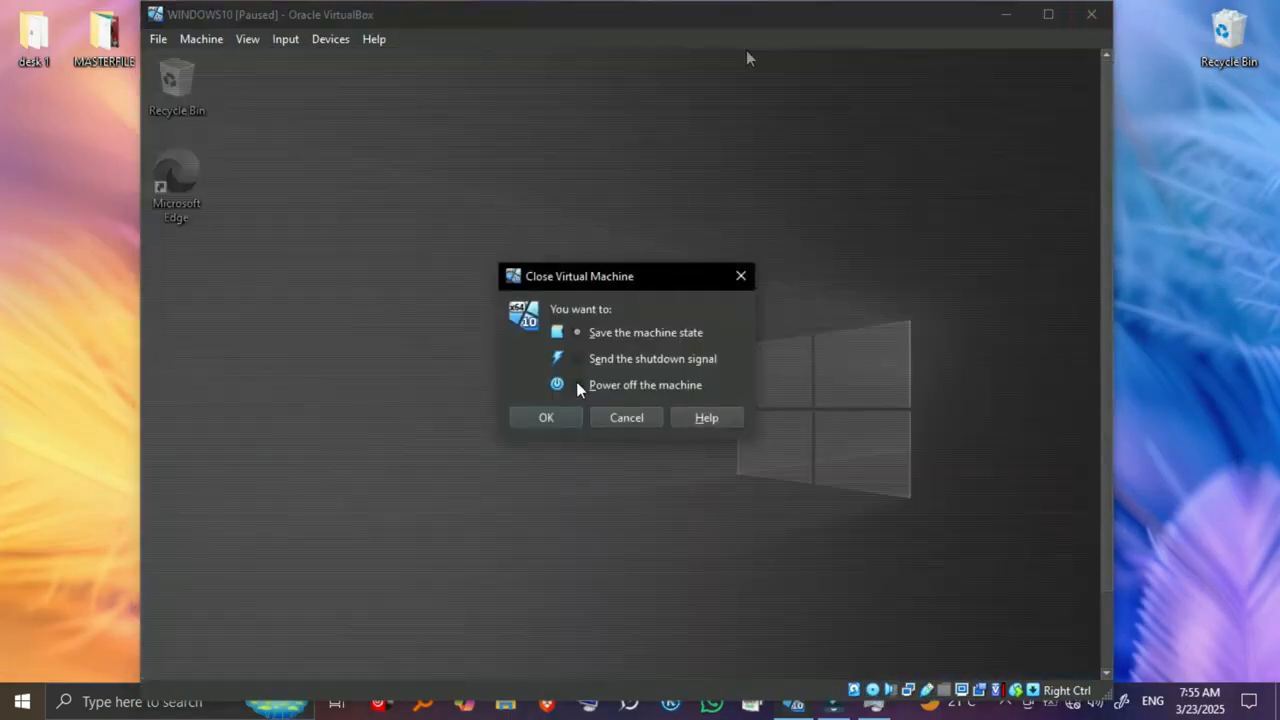
click(548, 418)
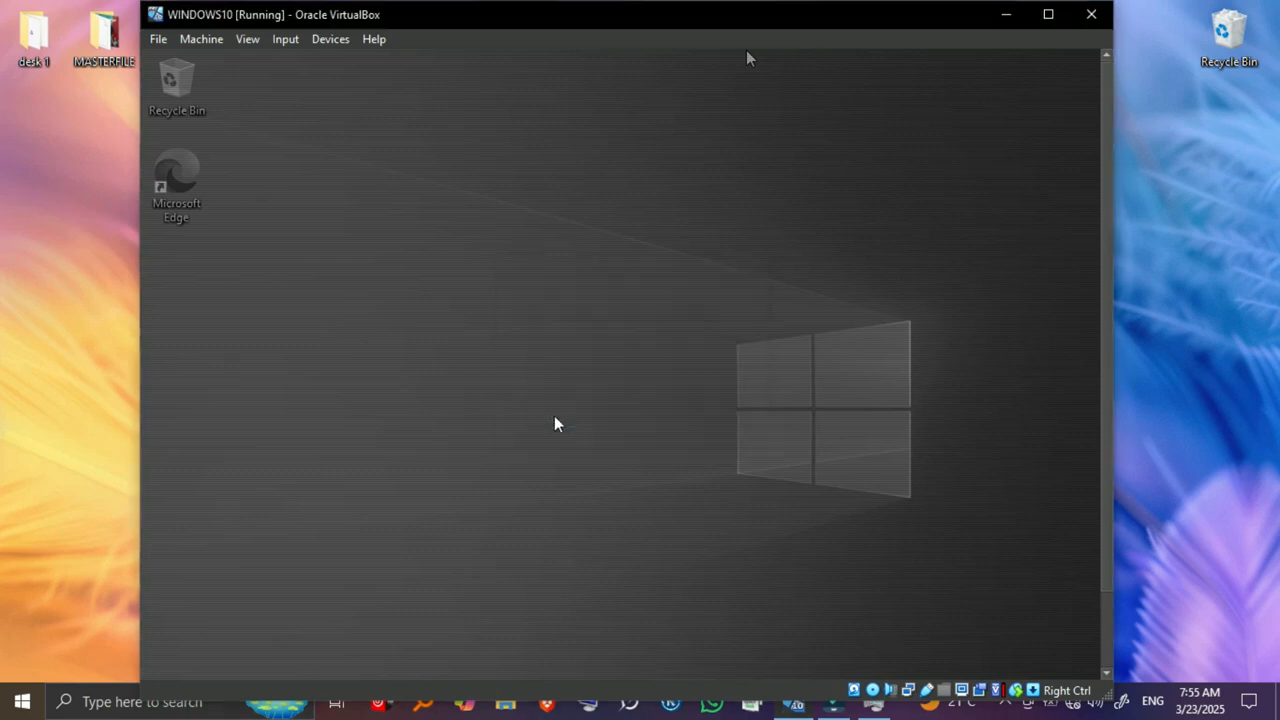